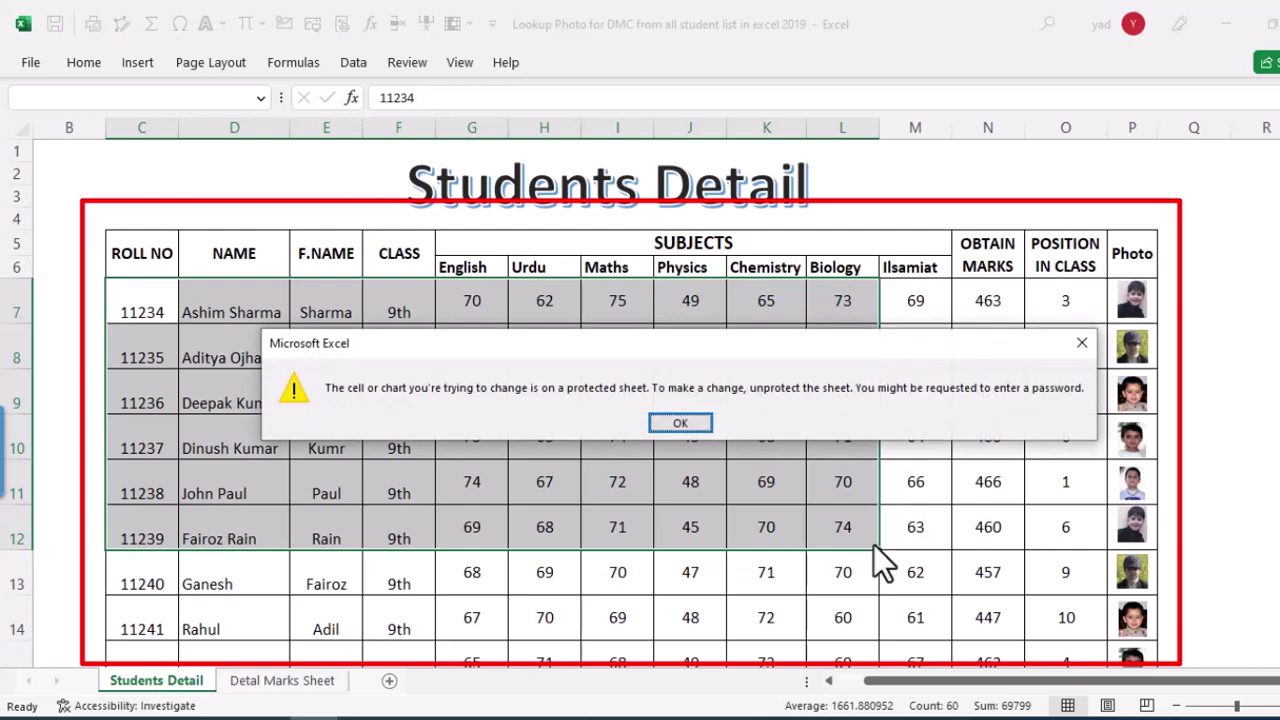
Dismiss the protected-sheet warning and replace the range selection with cell H8 on the Students Detail sheet.
{"action": "left_click", "coordinate": [650, 482]}
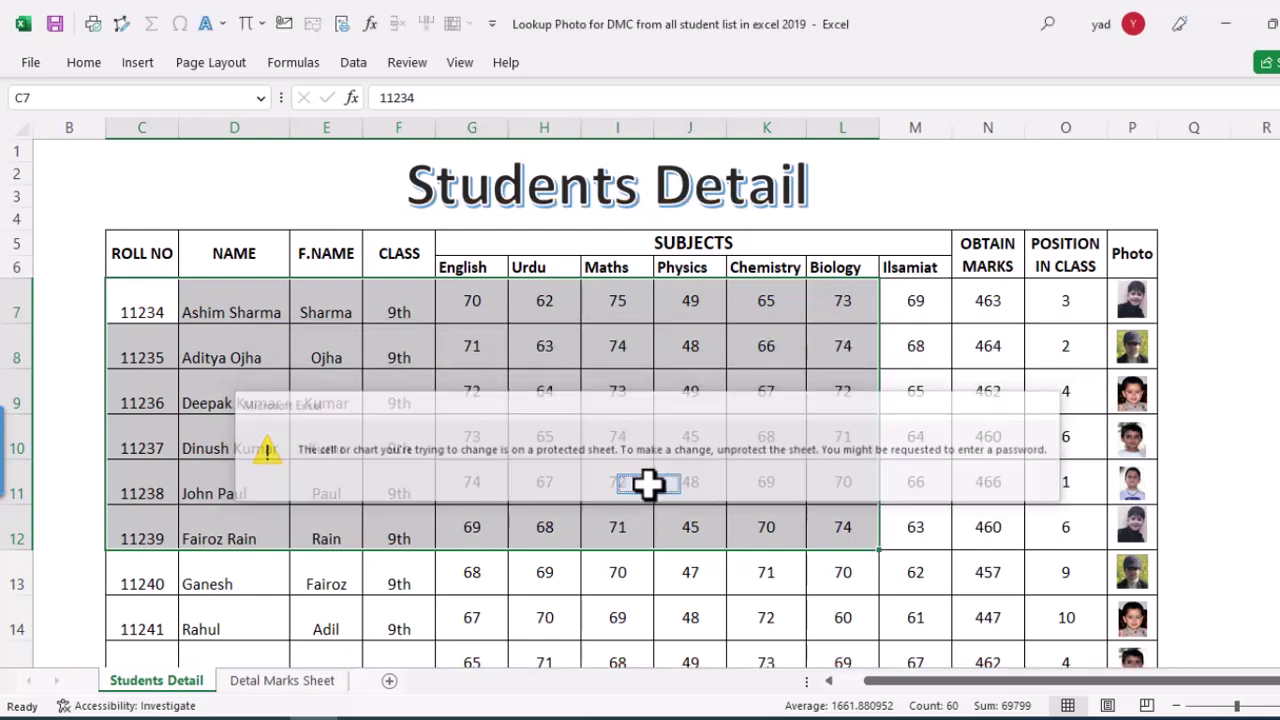
{"action": "left_click", "coordinate": [406, 68]}
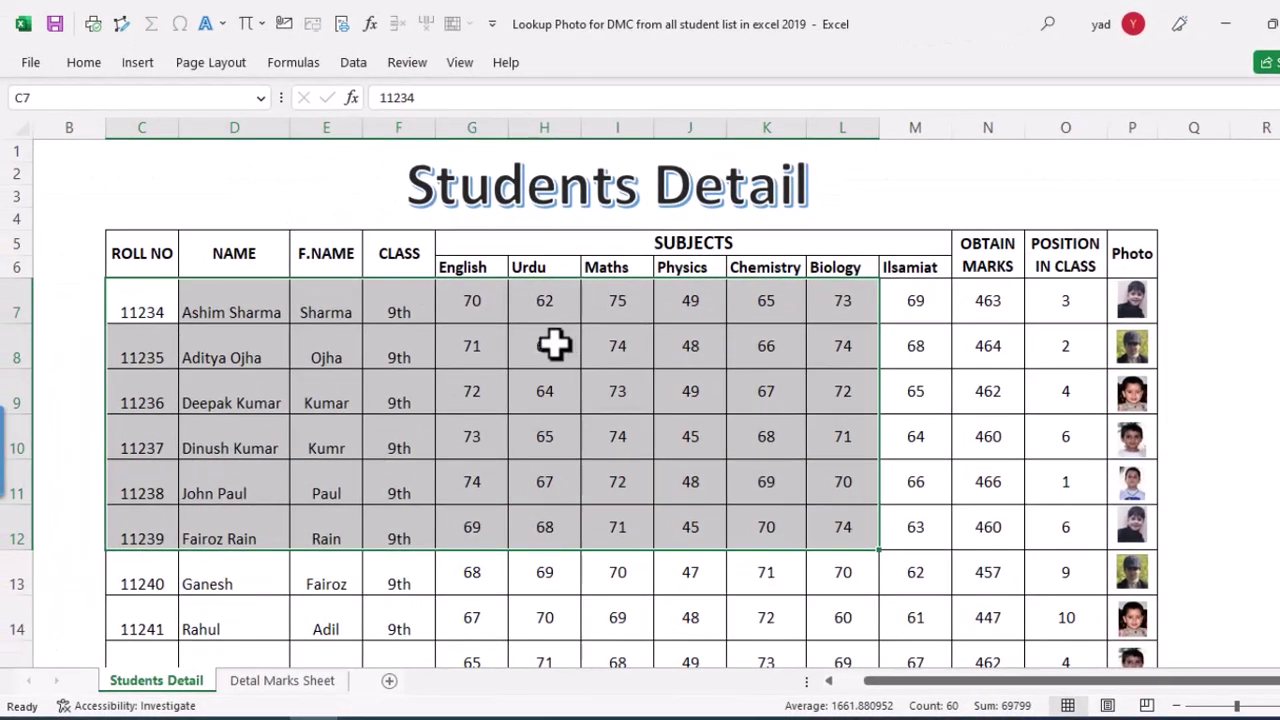
{"action": "left_click", "coordinate": [554, 345]}
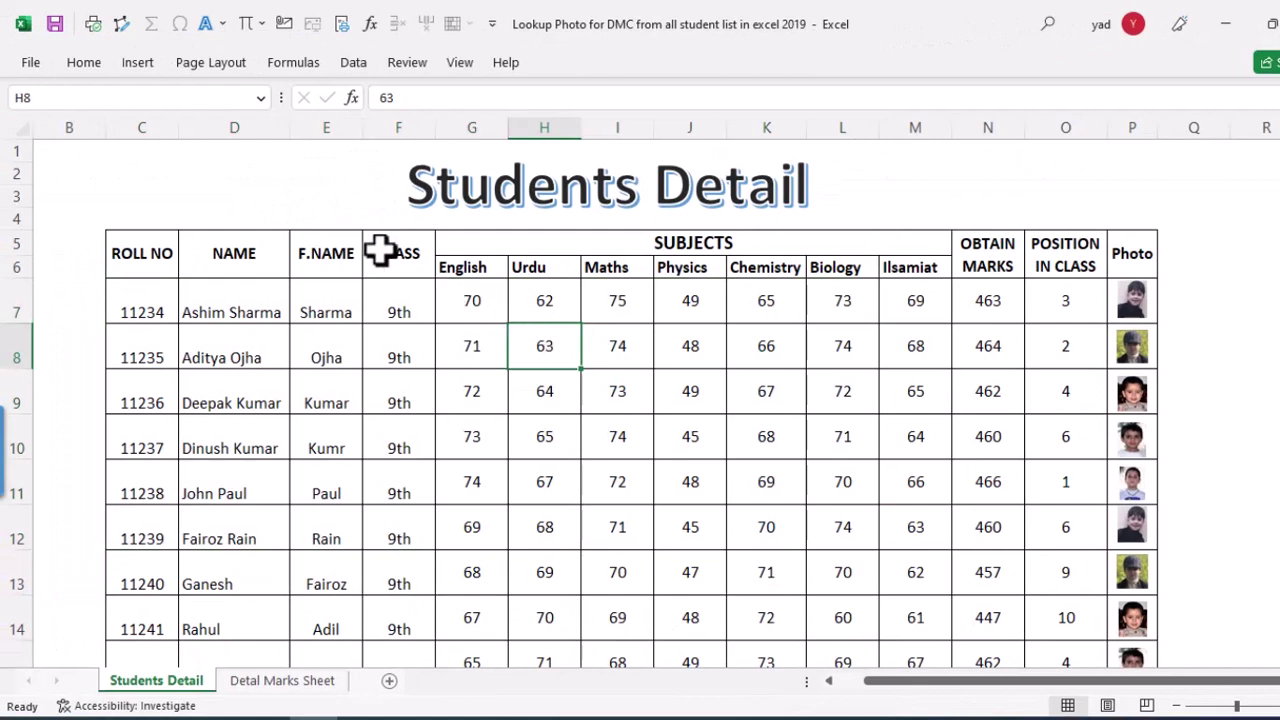
Save a copy of the workbook to the Desktop under its existing name and close Excel.
{"action": "left_click", "coordinate": [37, 65]}
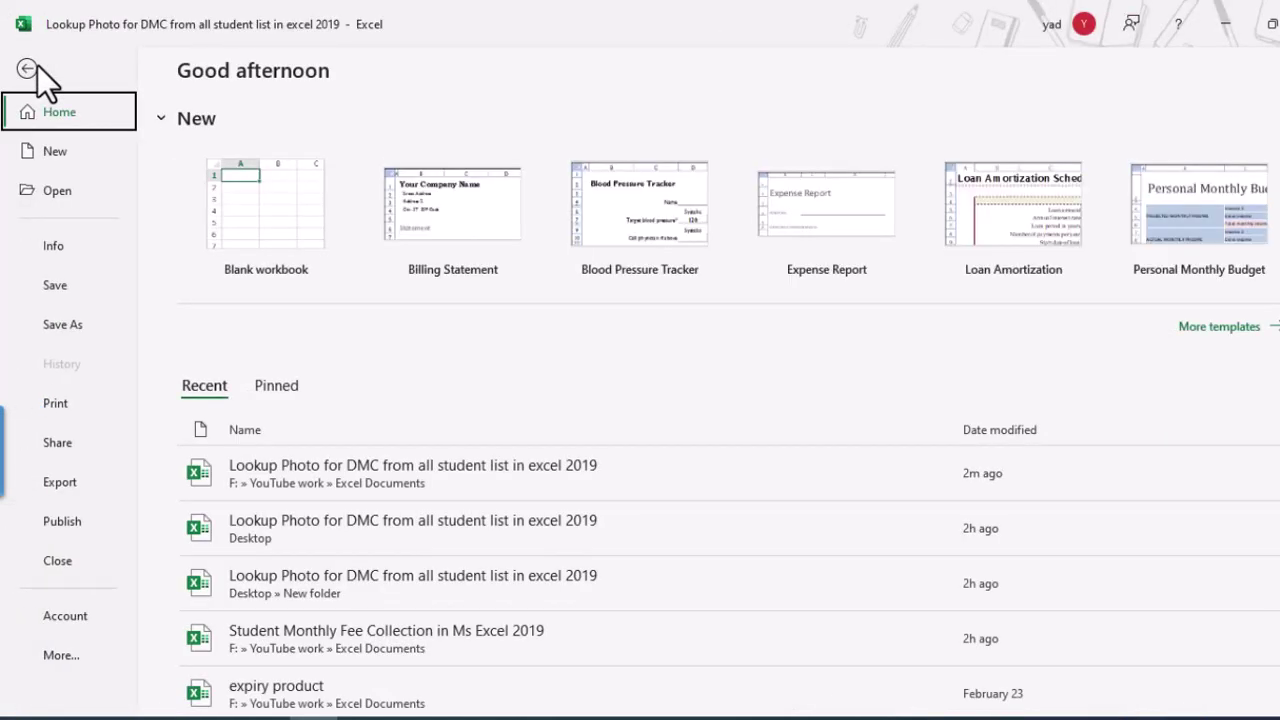
{"action": "left_click", "coordinate": [69, 323]}
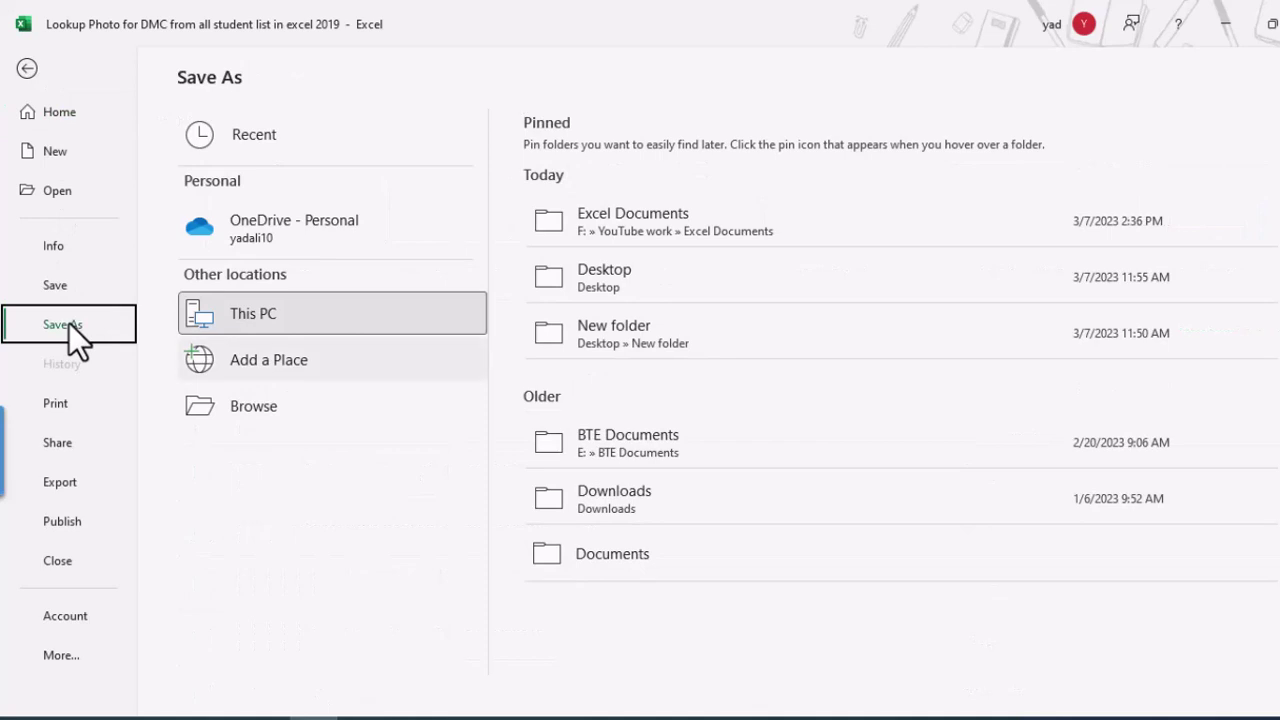
{"action": "left_click", "coordinate": [643, 294]}
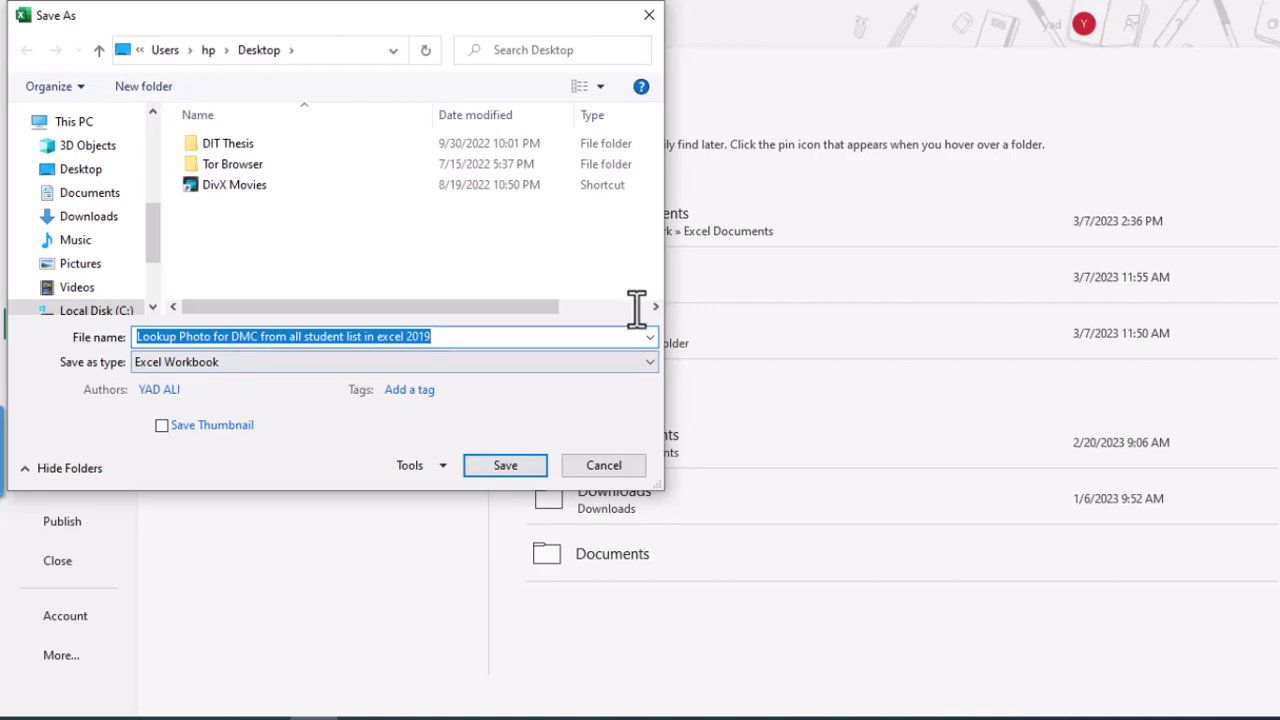
{"action": "left_click", "coordinate": [509, 464]}
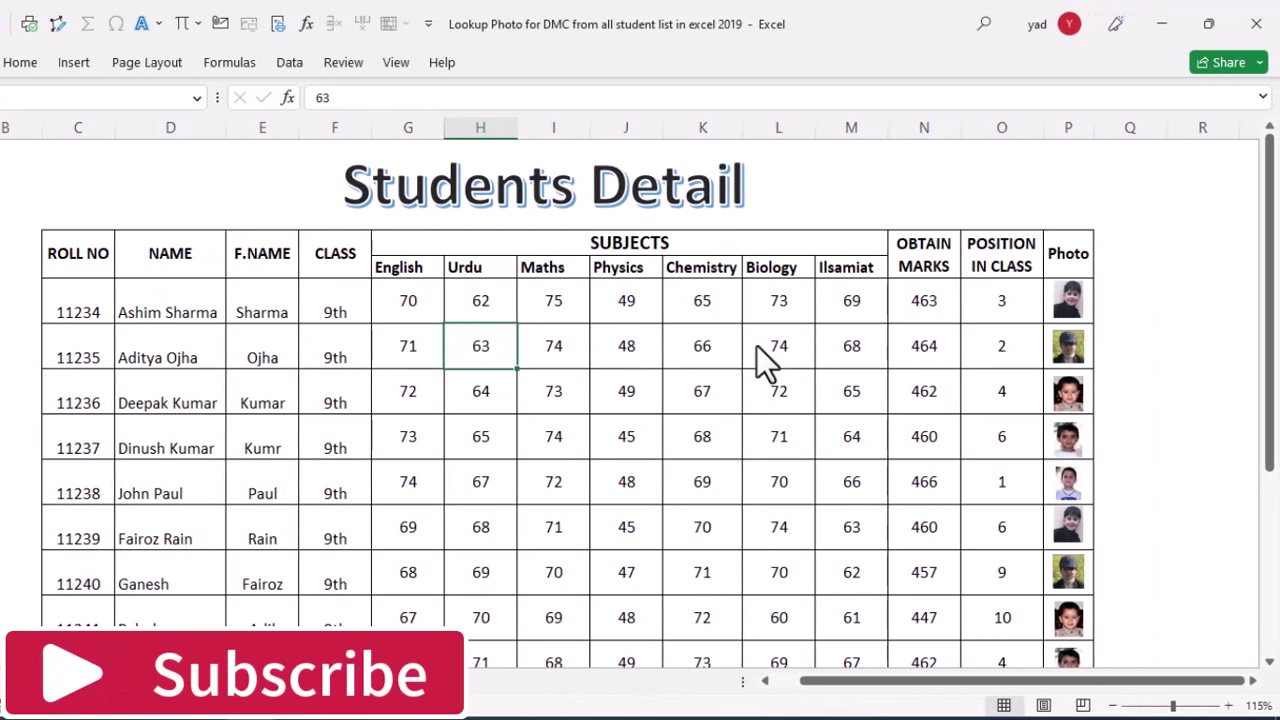
{"action": "left_click", "coordinate": [1254, 24]}
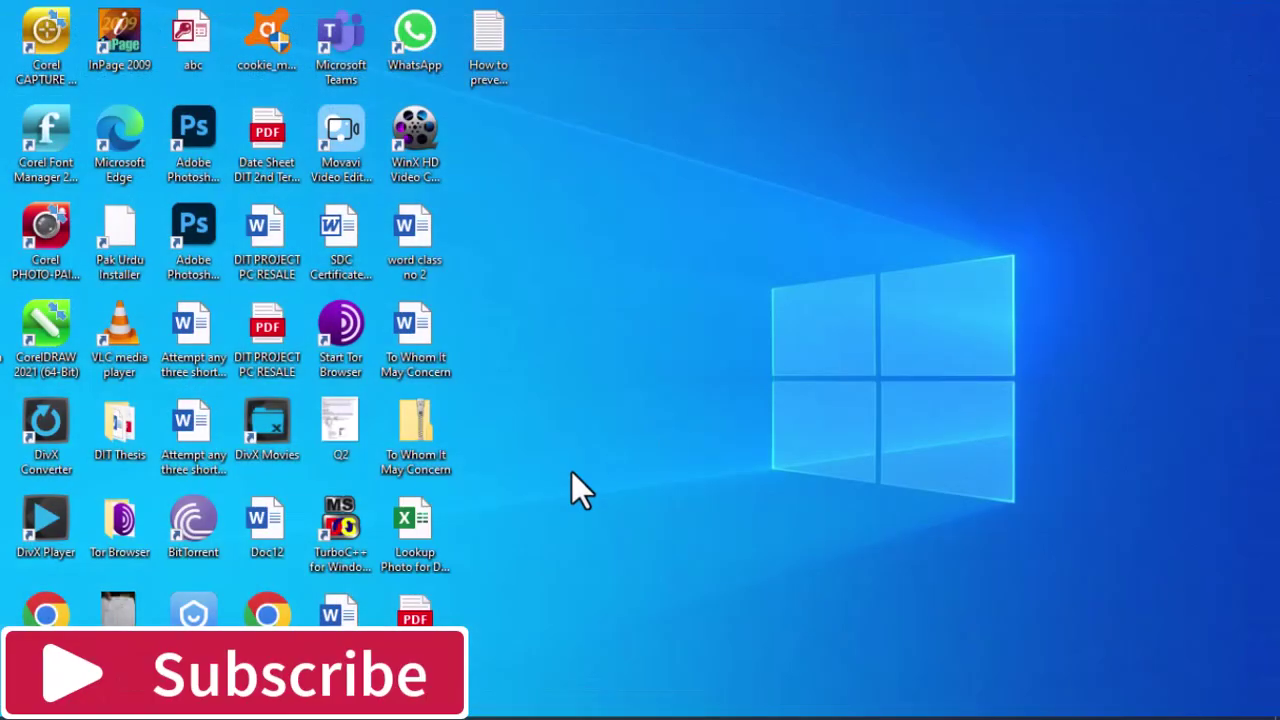
Move the saved workbook to an empty area of the desktop and create a folder named New folder near it.
{"action": "left_click_drag", "start_coordinate": [400, 518], "coordinate": [693, 355]}
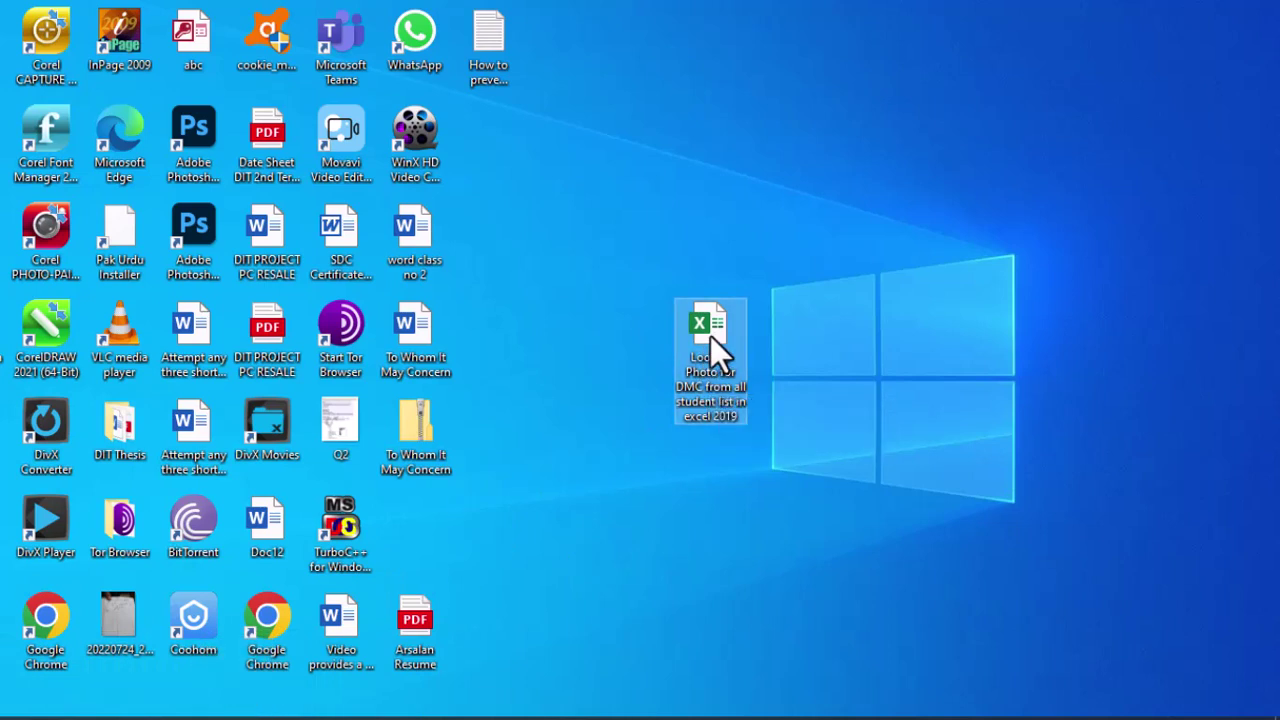
{"action": "left_click", "coordinate": [616, 231]}
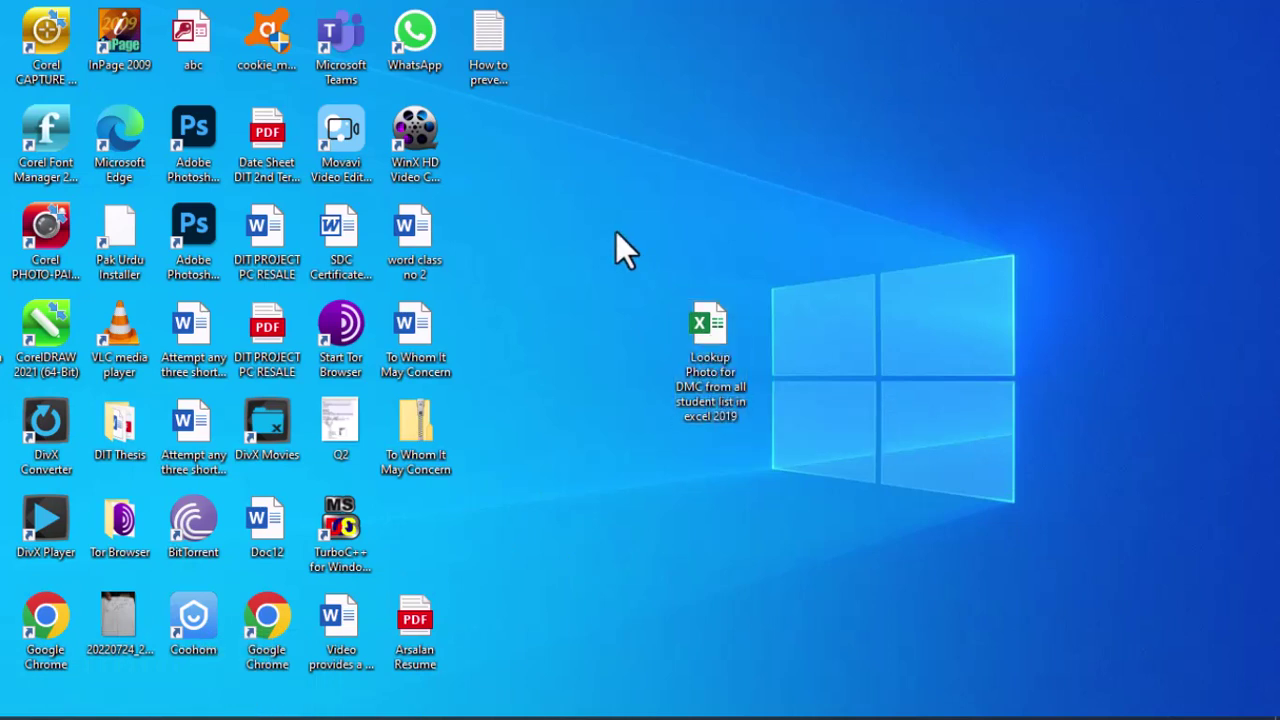
{"action": "right_click", "coordinate": [616, 231]}
{"action": "mouse_move", "coordinate": [661, 439]}
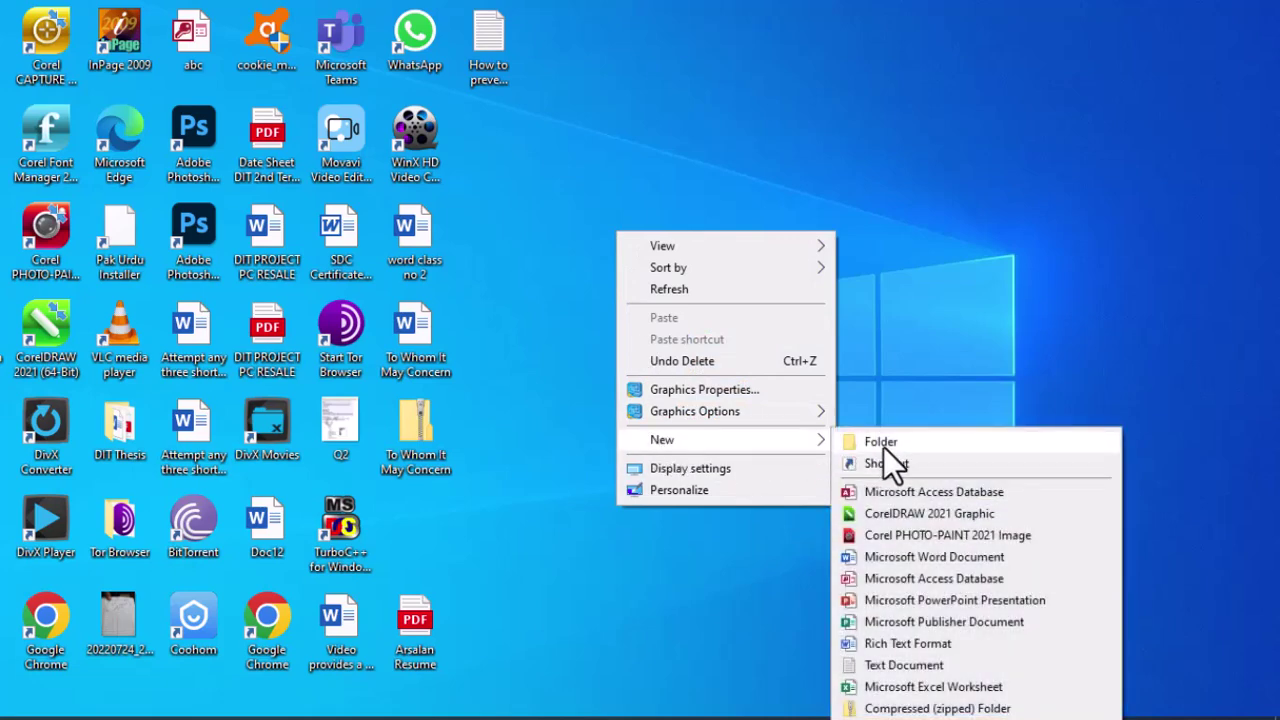
{"action": "left_click", "coordinate": [883, 447]}
{"action": "key", "text": "Return"}
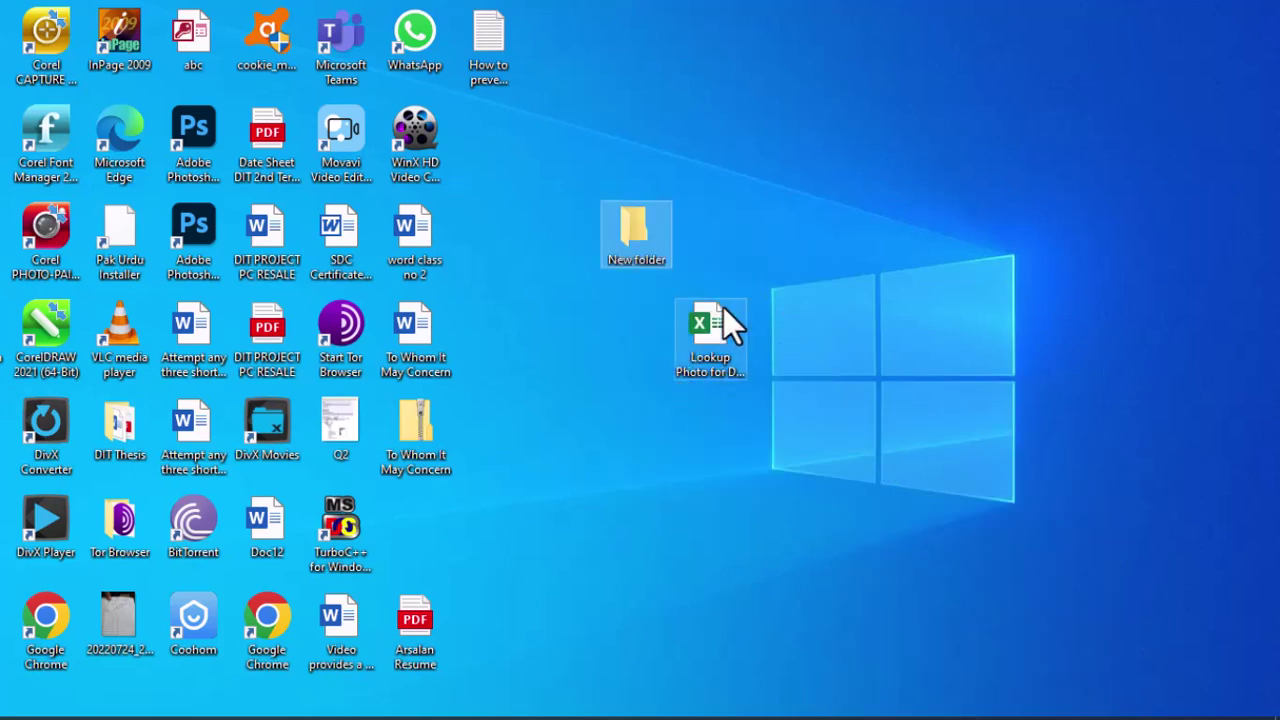
Put the workbook copy into New folder and open that folder.
{"action": "left_click_drag", "start_coordinate": [709, 343], "coordinate": [653, 262]}
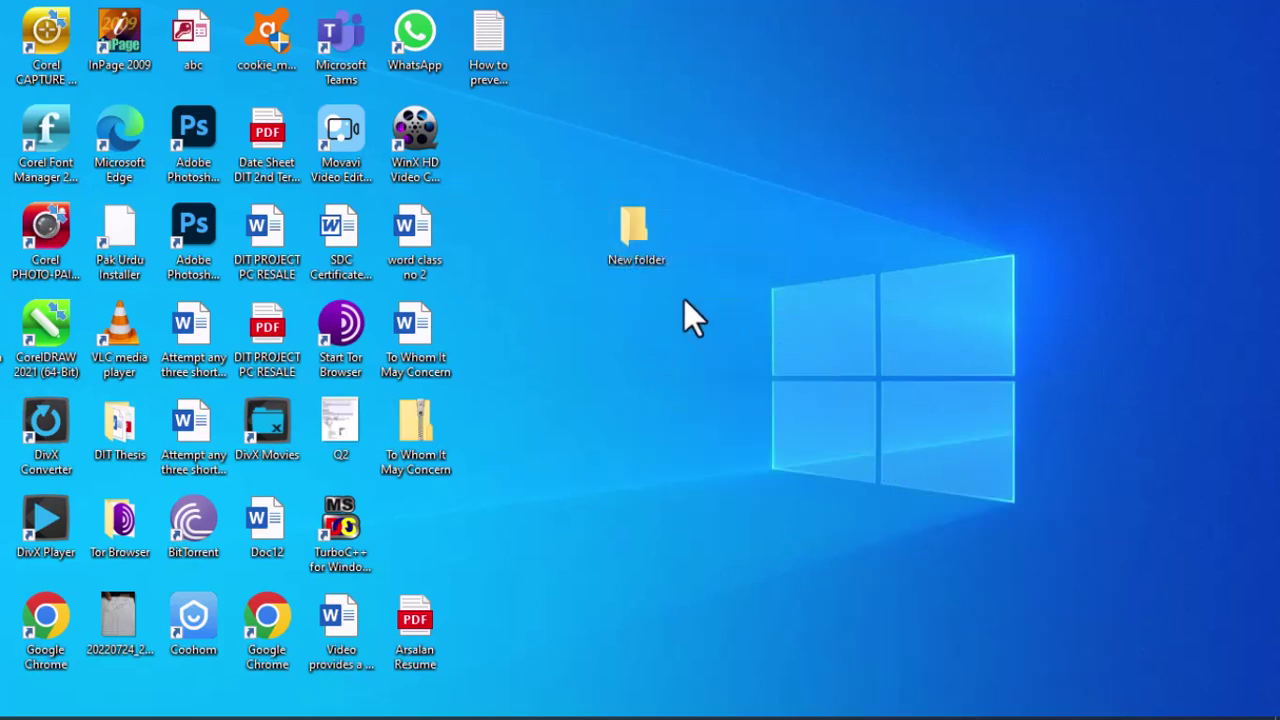
{"action": "double_click", "coordinate": [632, 232]}
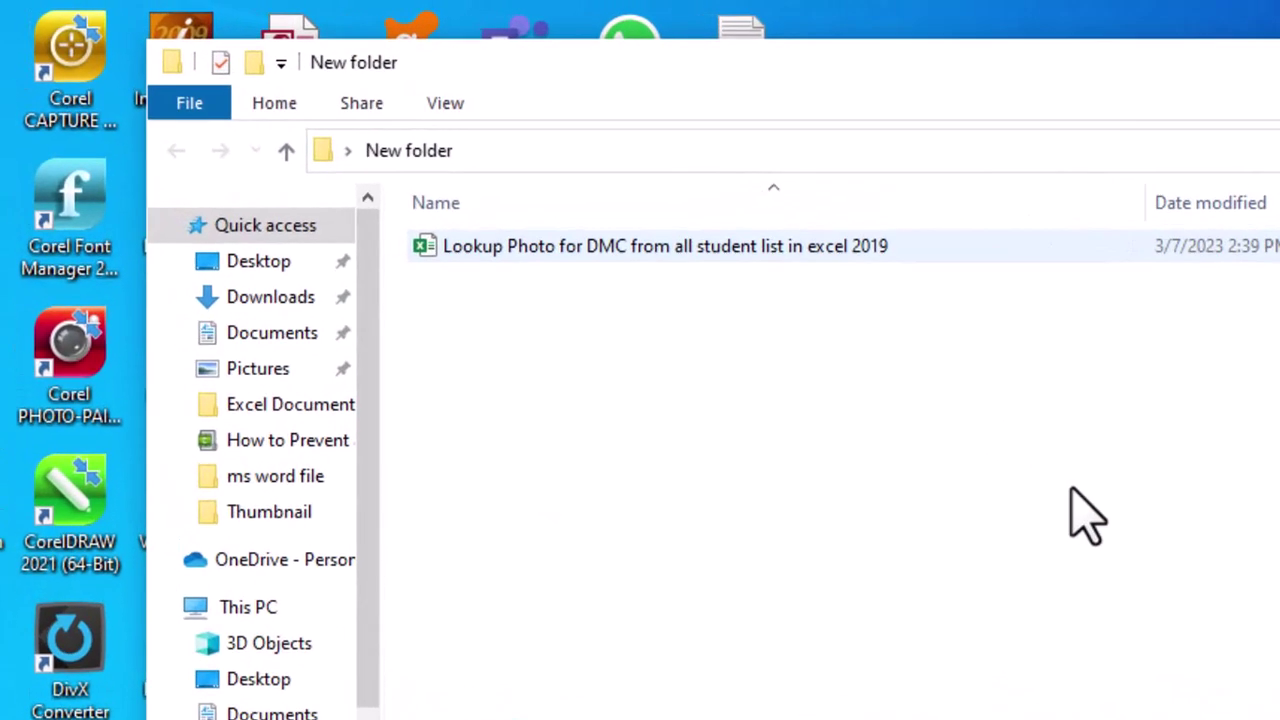
{"action": "left_click_drag", "start_coordinate": [1168, 206], "coordinate": [1143, 196]}
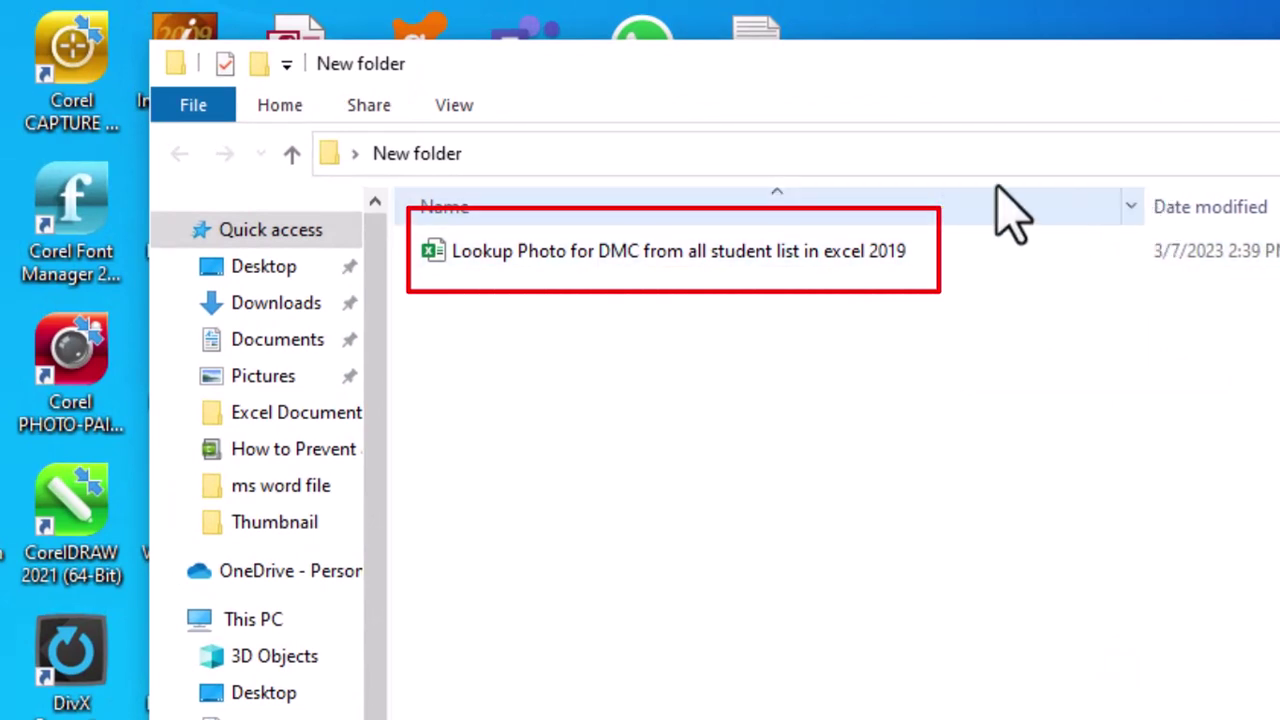
Turn off "Hide extensions for known file types" in the advanced folder view settings and apply the change.
{"action": "left_click", "coordinate": [195, 108]}
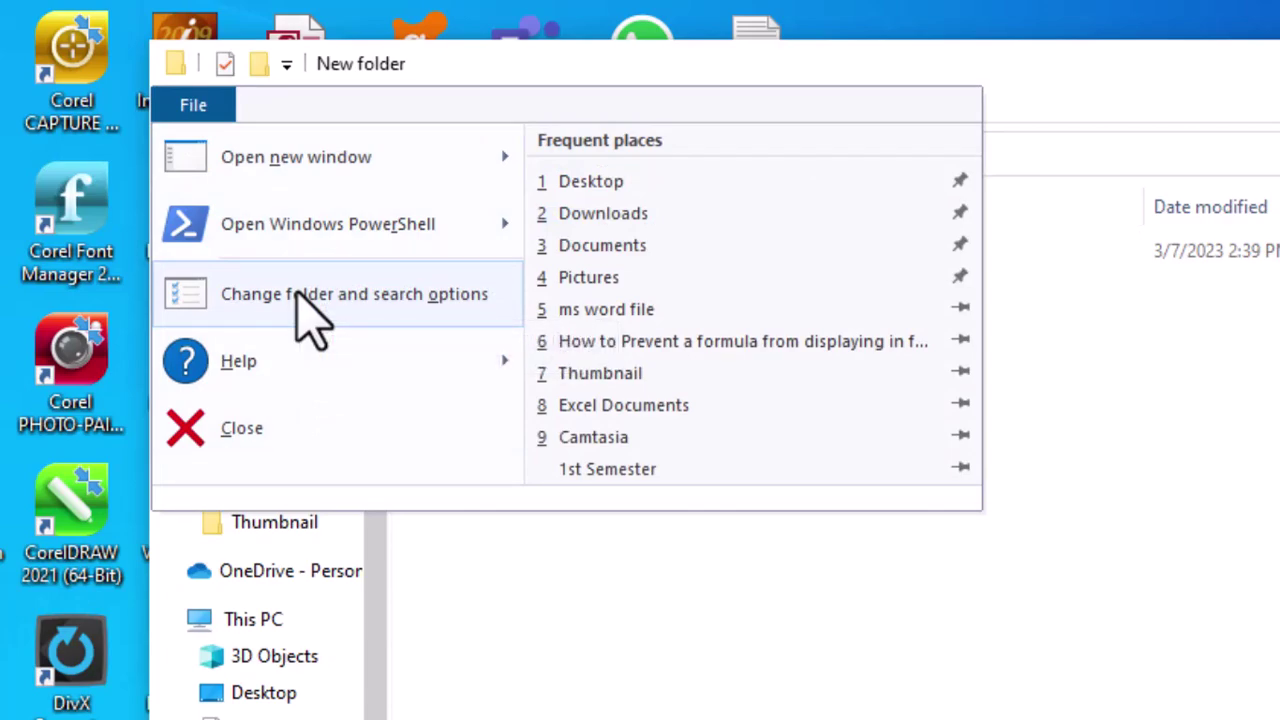
{"action": "left_click", "coordinate": [296, 296]}
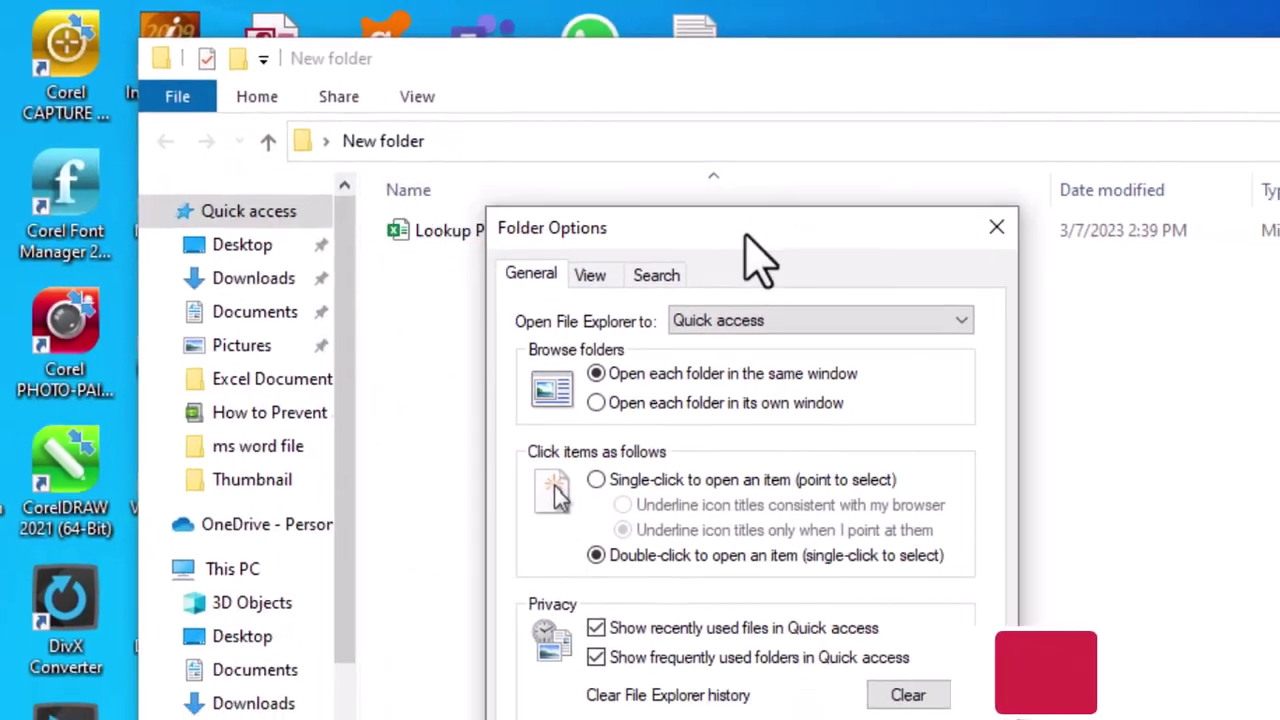
{"action": "left_click_drag", "start_coordinate": [745, 237], "coordinate": [1200, 161]}
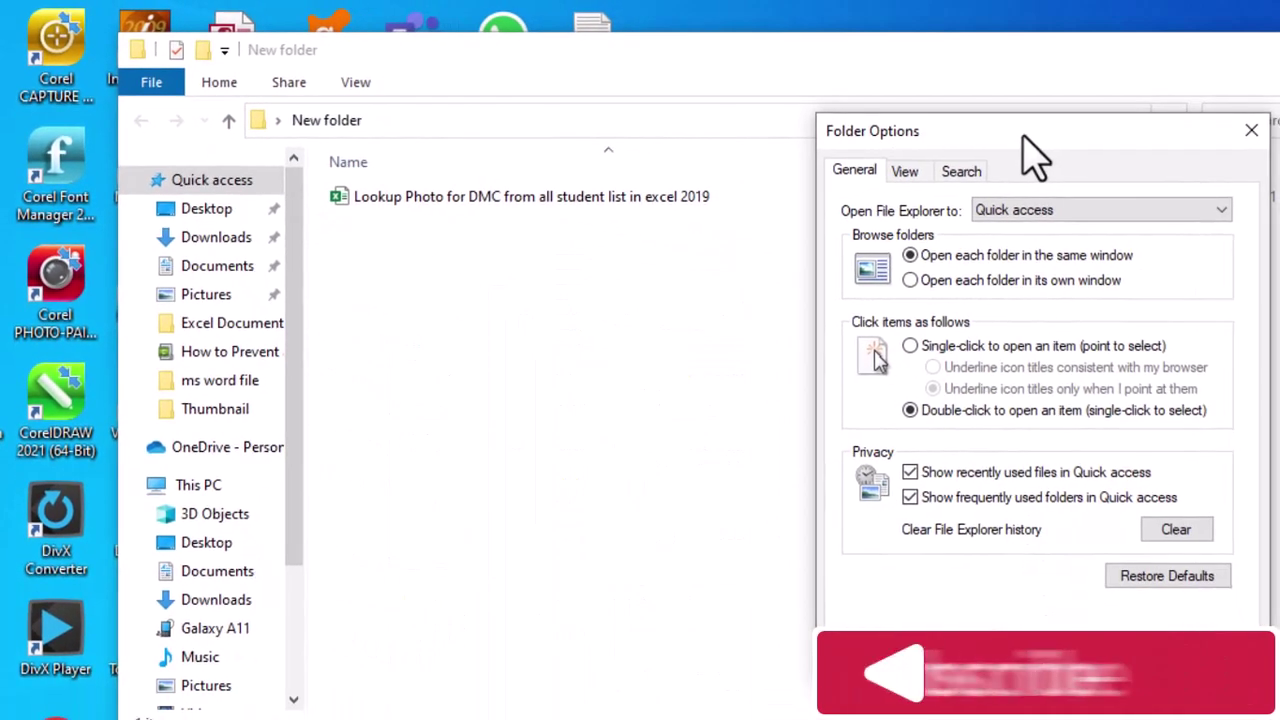
{"action": "left_click", "coordinate": [905, 172]}
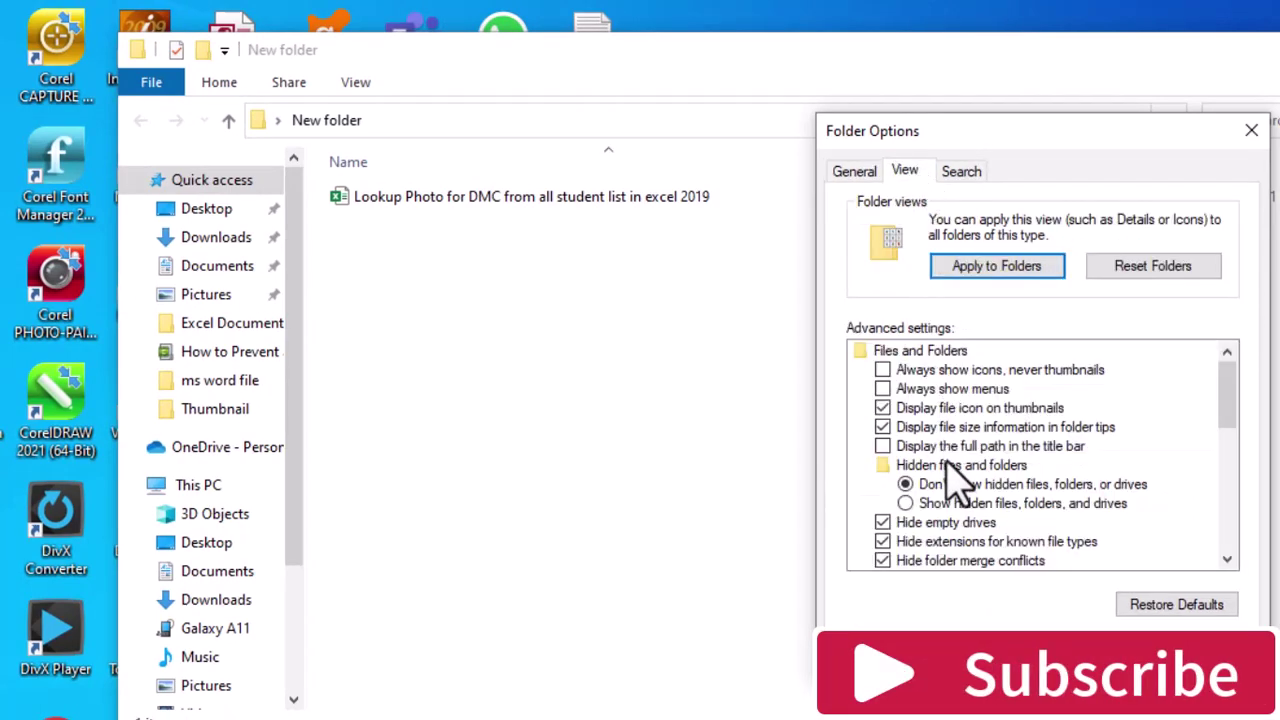
{"action": "scroll", "coordinate": [955, 488], "scroll_direction": "down", "scroll_amount": 1}
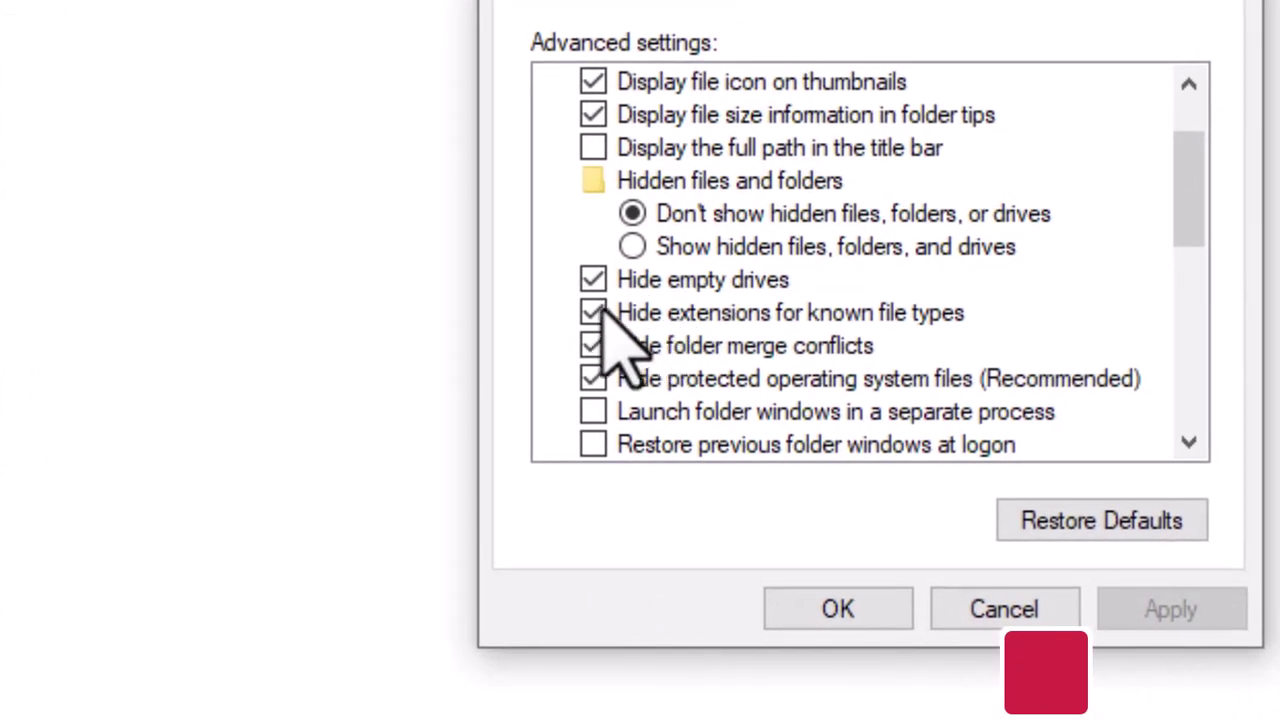
{"action": "left_click", "coordinate": [597, 313]}
{"action": "left_click", "coordinate": [1176, 620]}
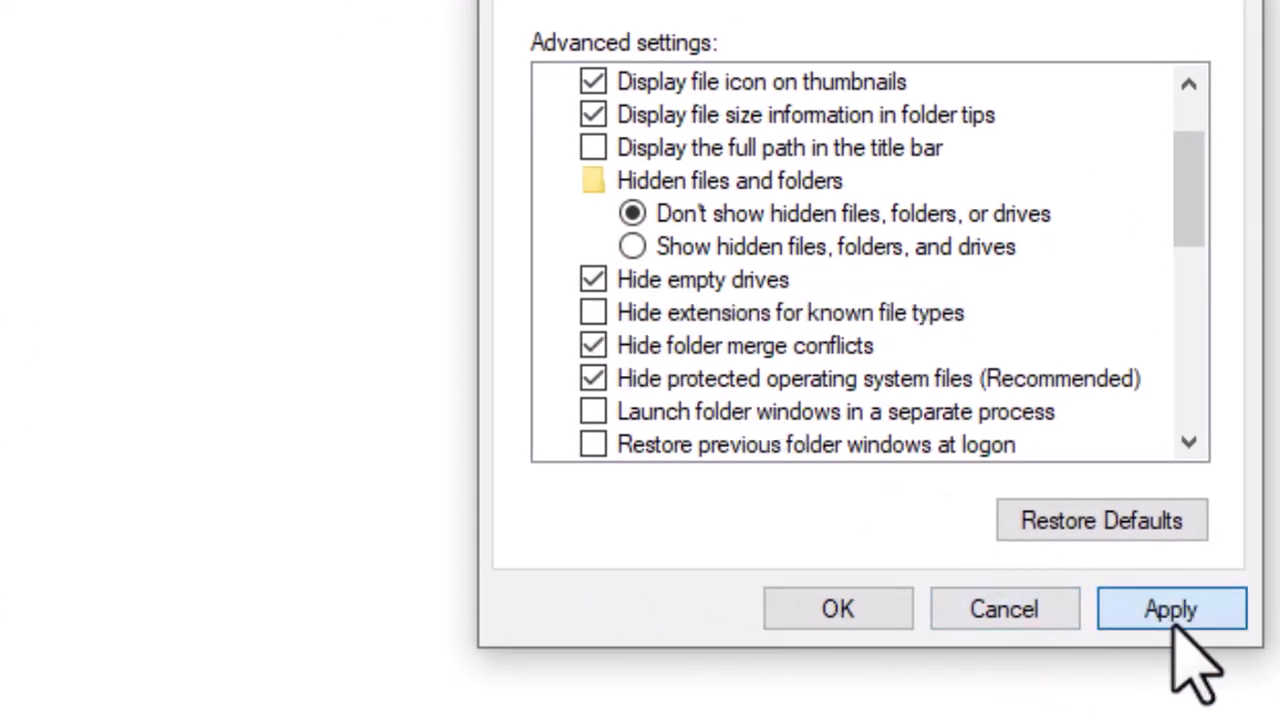
{"action": "left_click", "coordinate": [895, 605]}
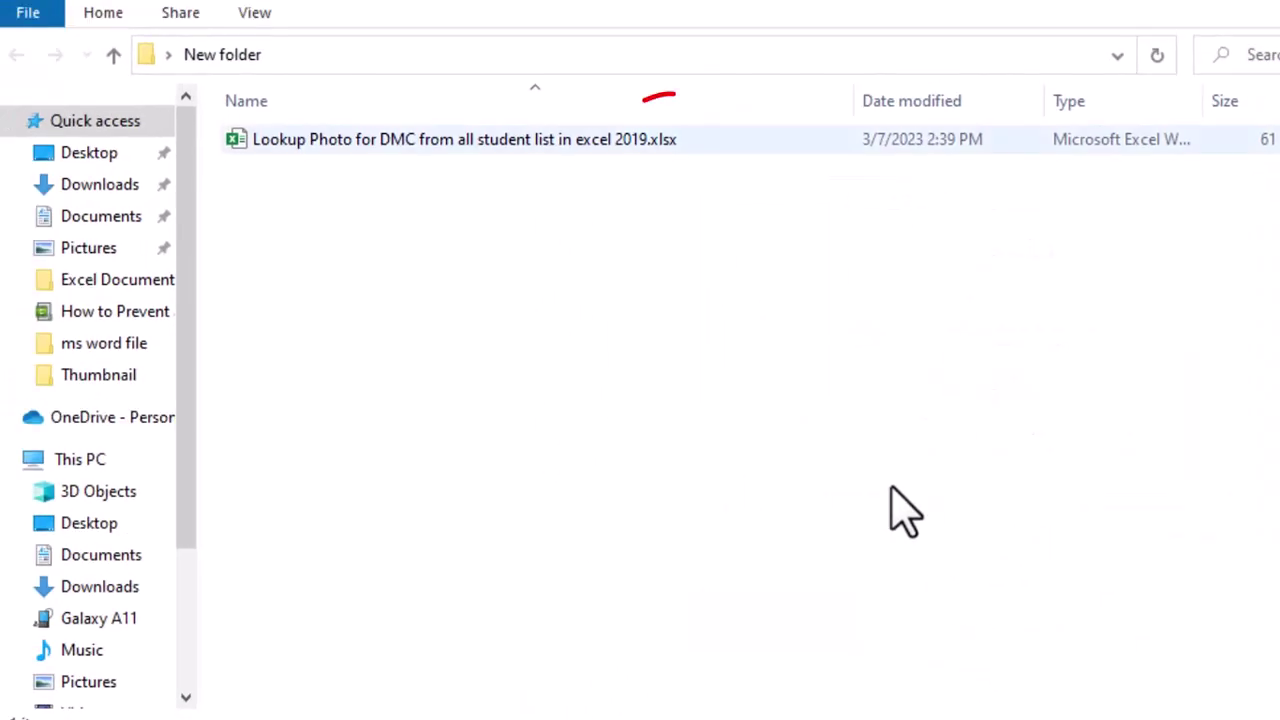
Change the workbook's file extension from .xlsx to .zip and accept the extension change.
{"action": "left_click", "coordinate": [618, 141]}
{"action": "right_click", "coordinate": [618, 141]}
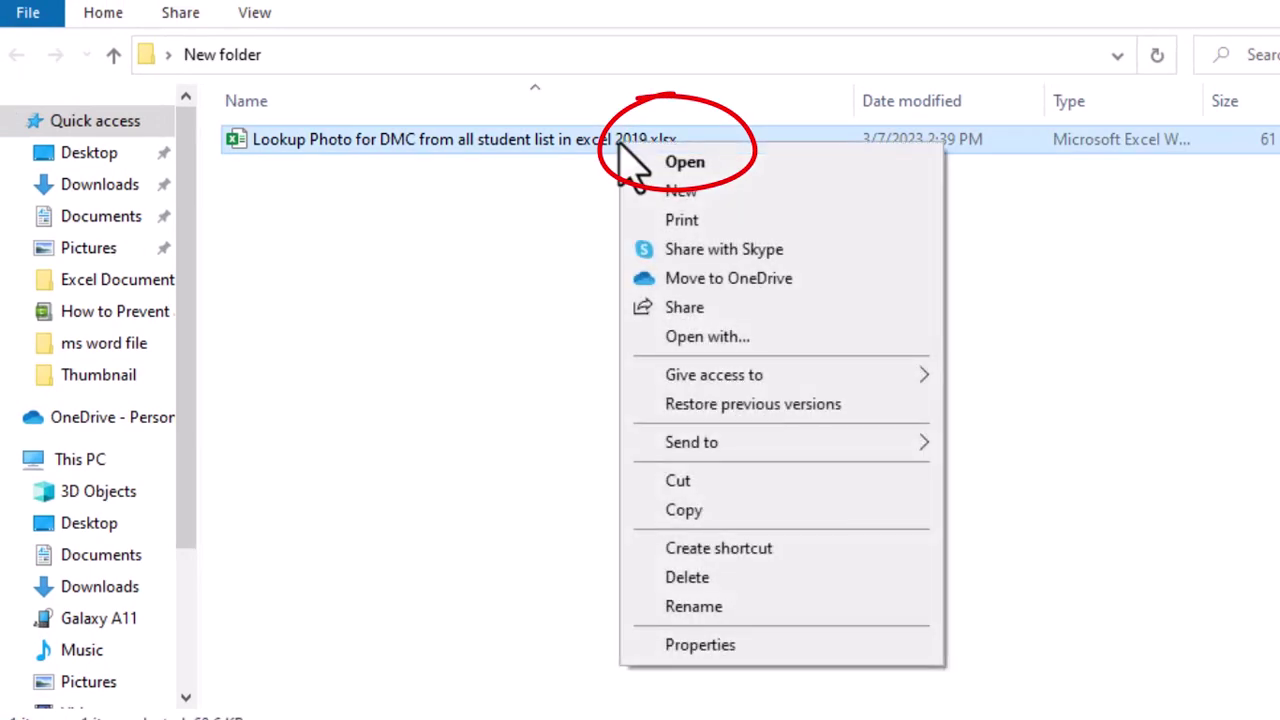
{"action": "left_click", "coordinate": [726, 604]}
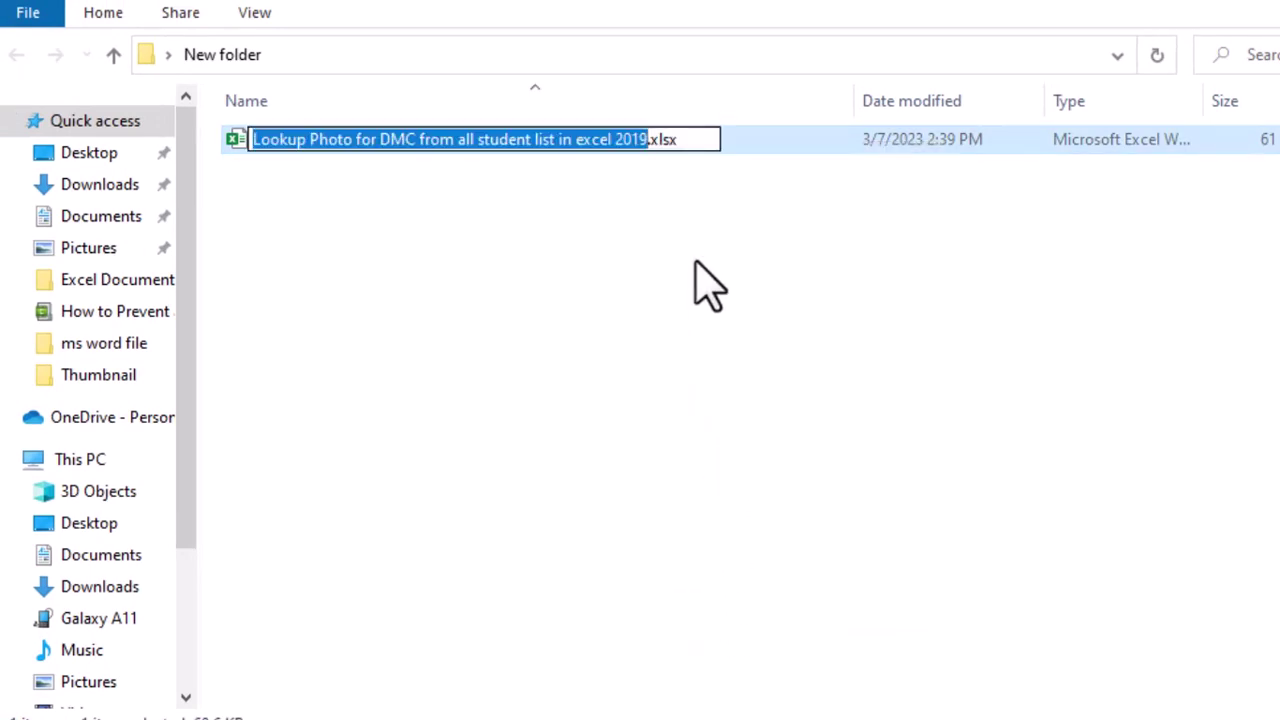
{"action": "left_click", "coordinate": [691, 139]}
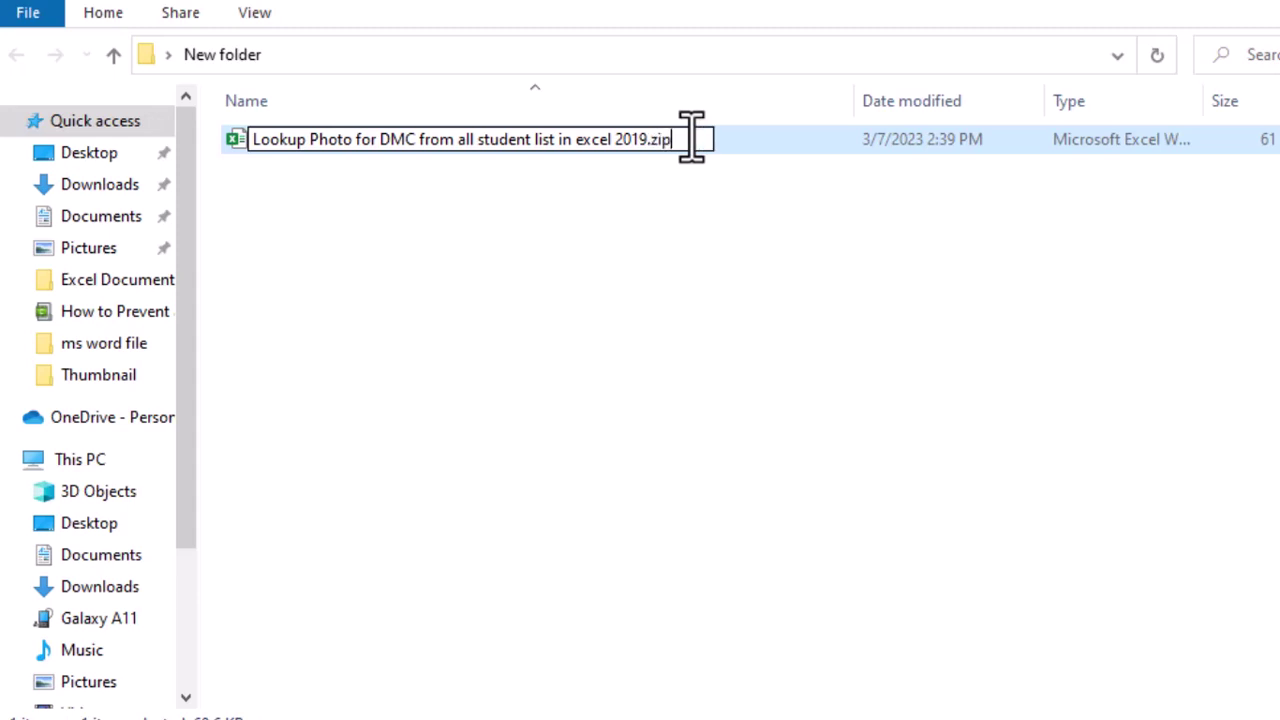
{"action": "key", "text": "Return"}
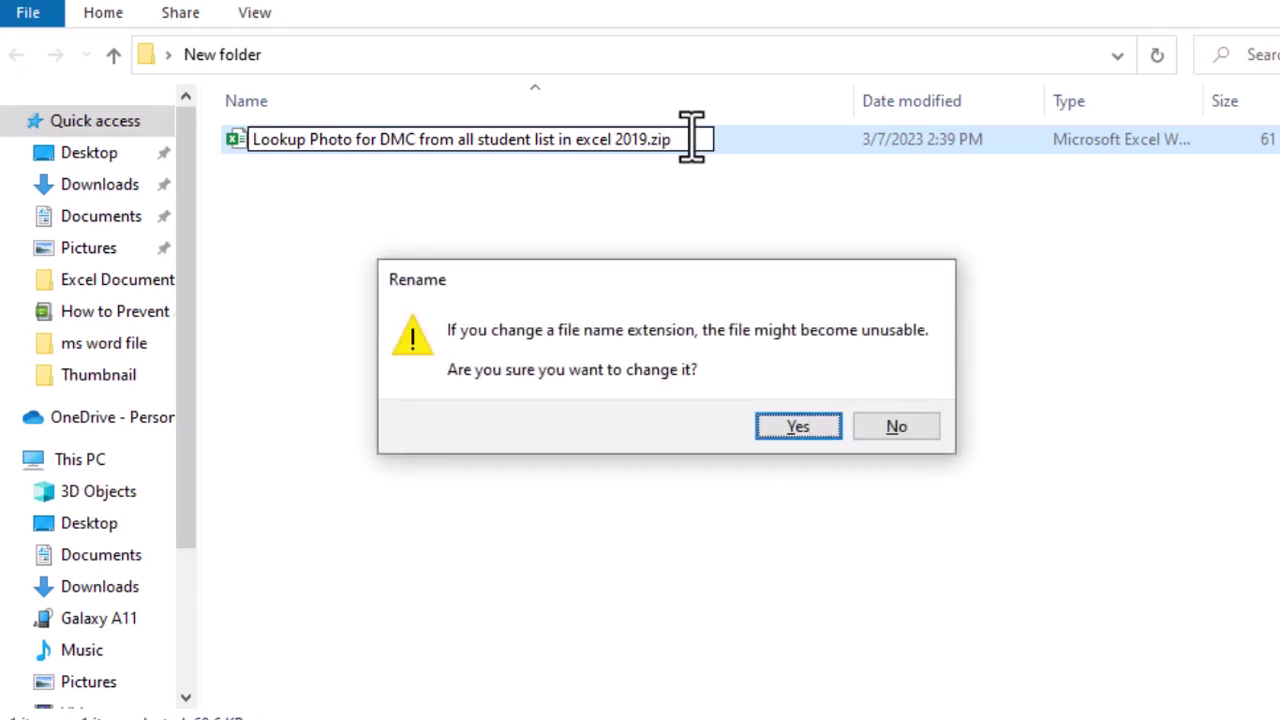
{"action": "left_click", "coordinate": [795, 426]}
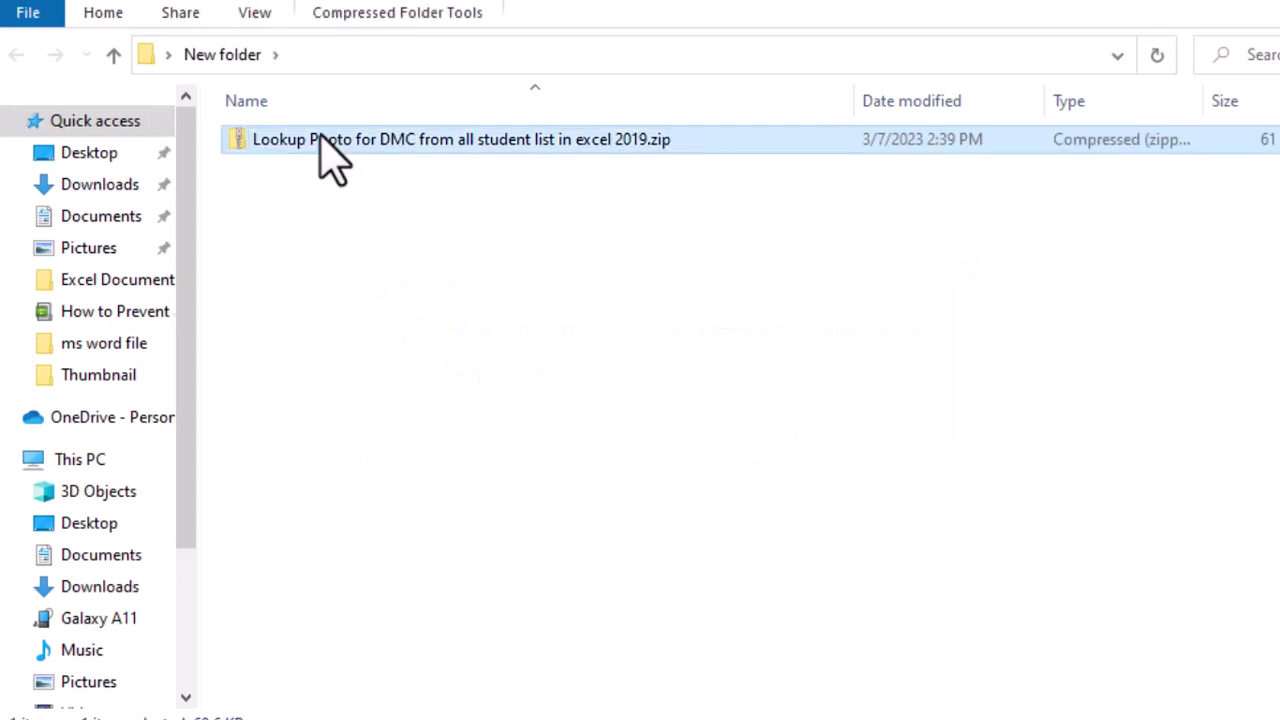
Open the zip archive and go to its xl\worksheets folder.
{"action": "double_click", "coordinate": [321, 140]}
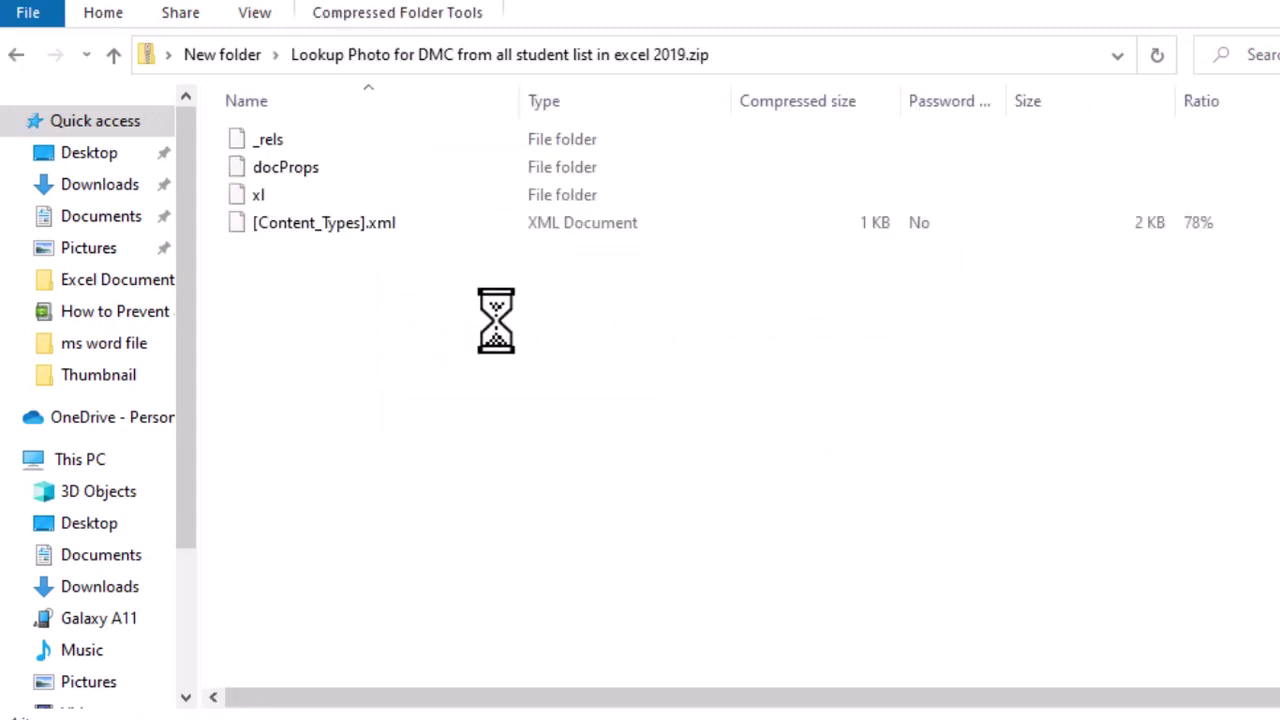
{"action": "left_click", "coordinate": [255, 196]}
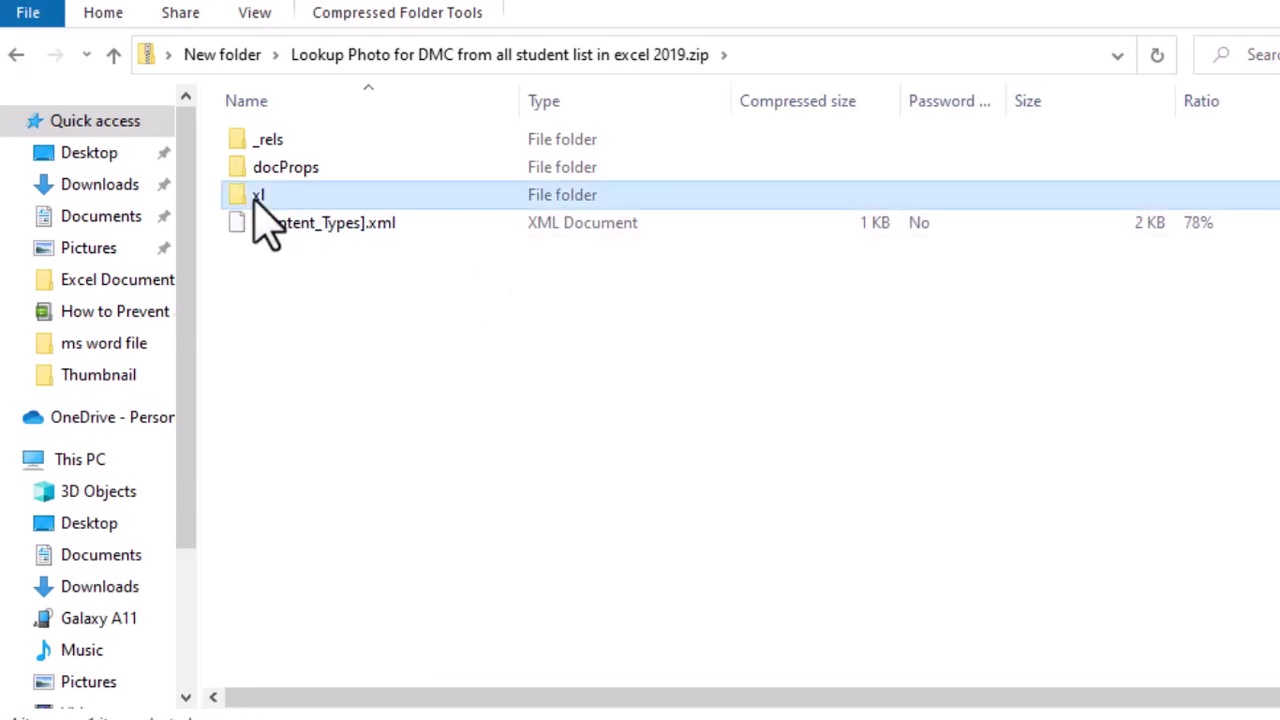
{"action": "double_click", "coordinate": [262, 198]}
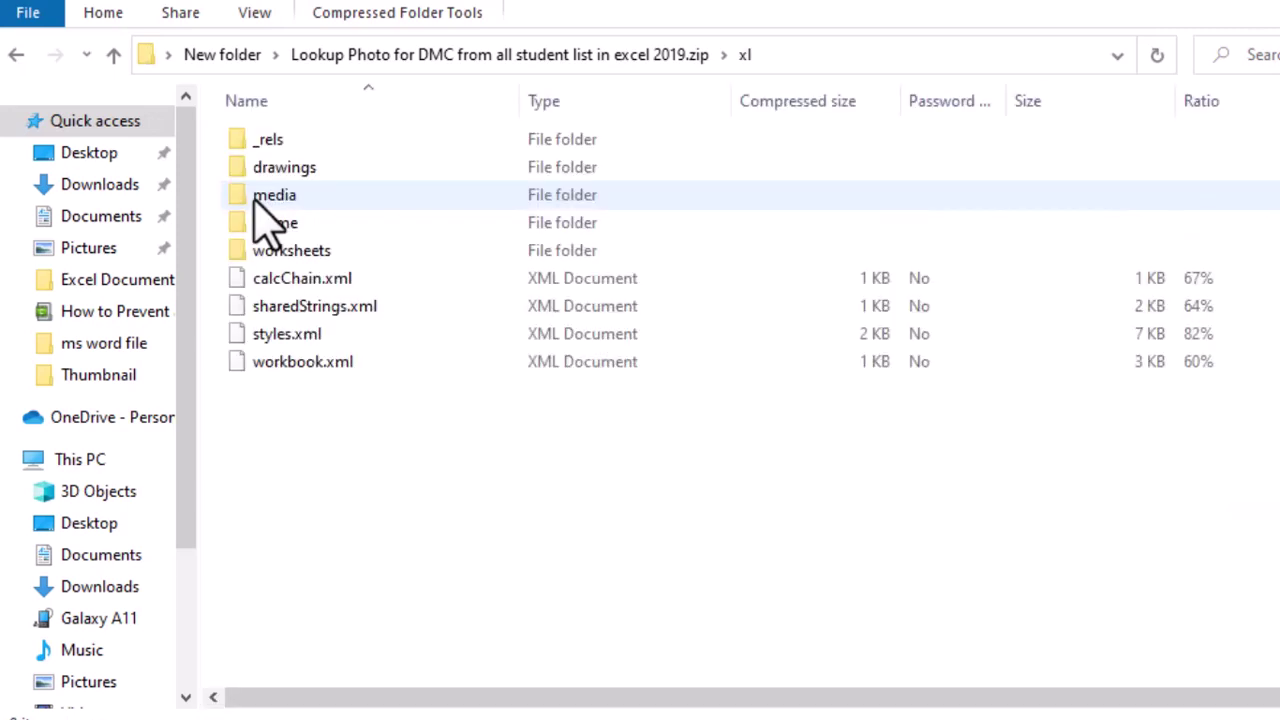
{"action": "double_click", "coordinate": [316, 256]}
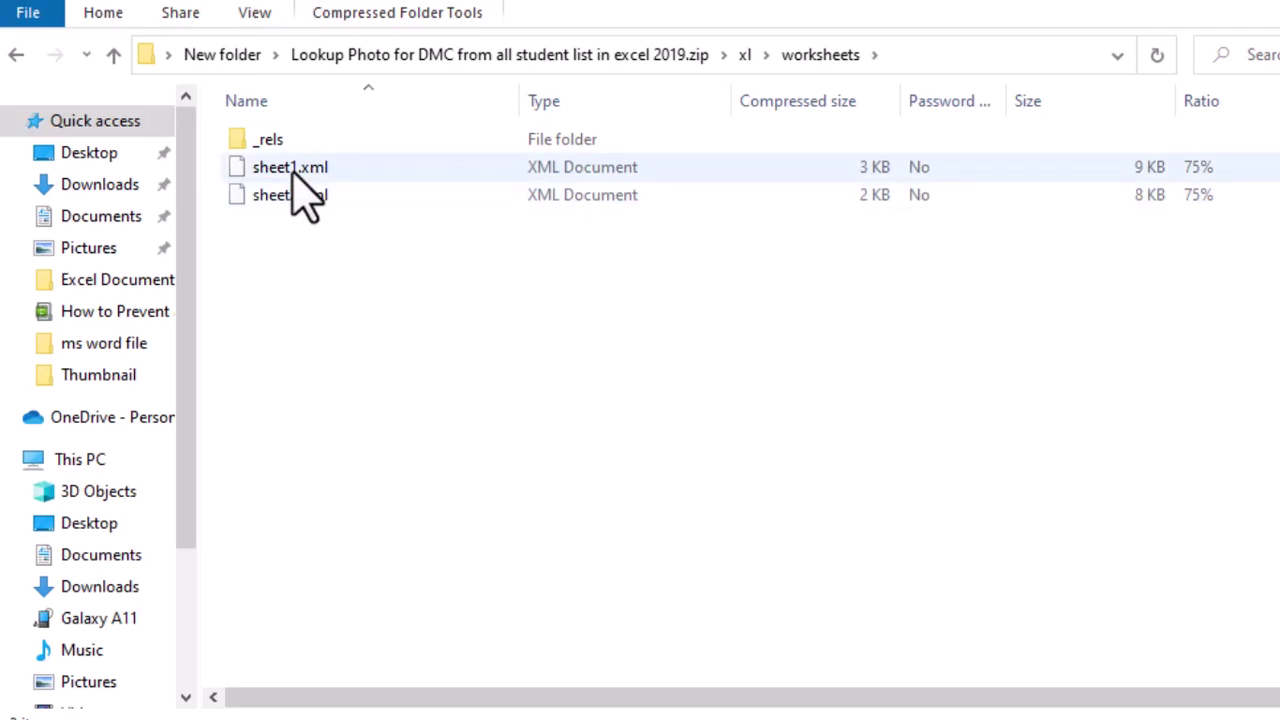
Open sheet1.xml from the archive in Notepad and maximize its window.
{"action": "left_click", "coordinate": [300, 170]}
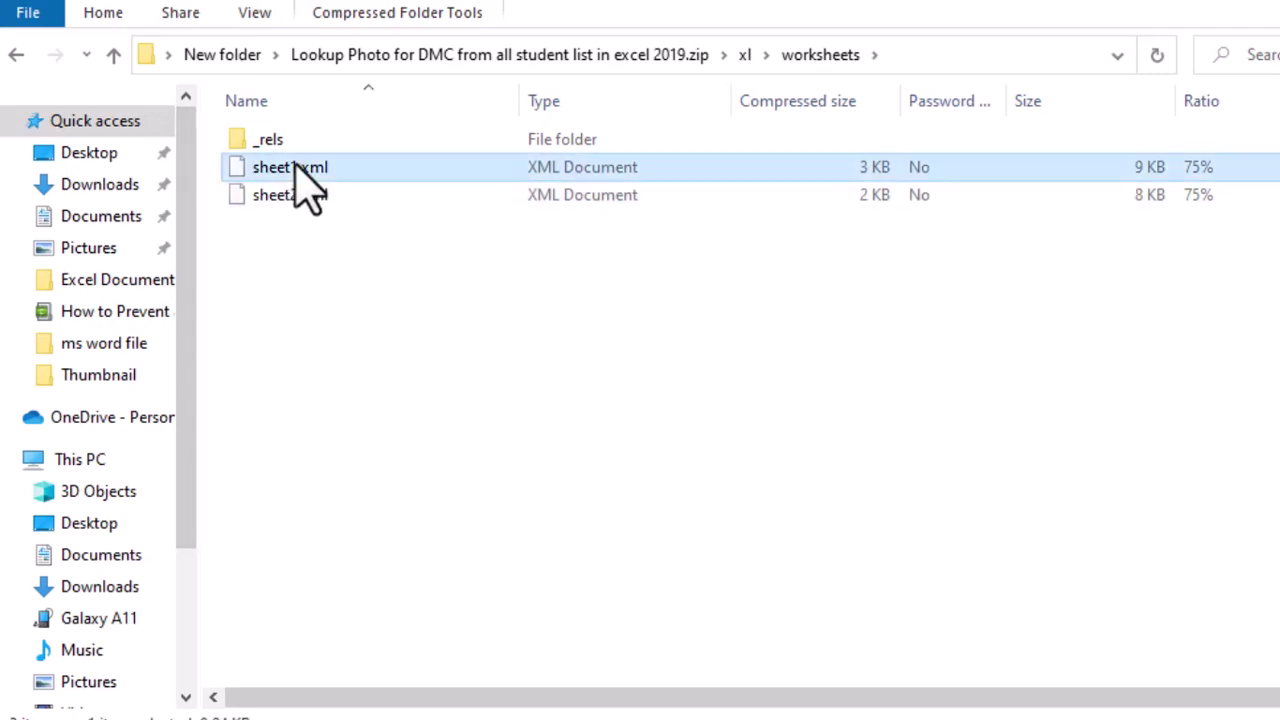
{"action": "double_click", "coordinate": [296, 168]}
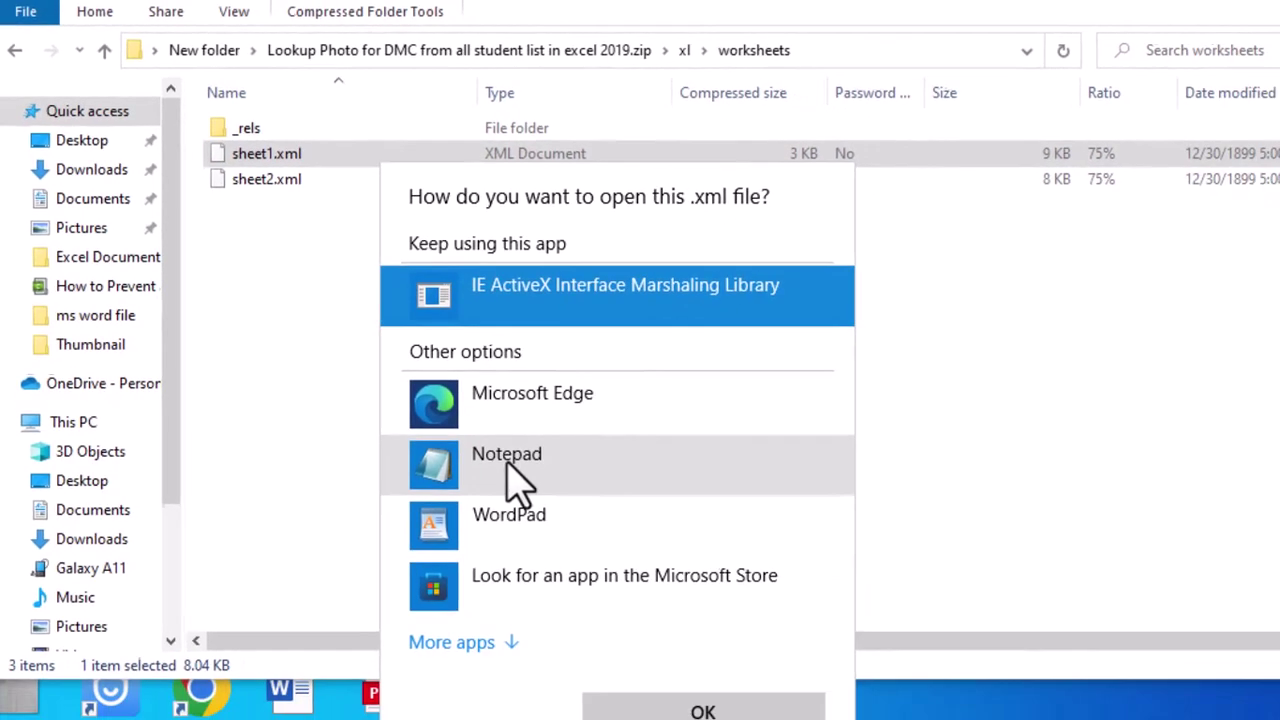
{"action": "left_click", "coordinate": [515, 480]}
{"action": "left_click", "coordinate": [690, 705]}
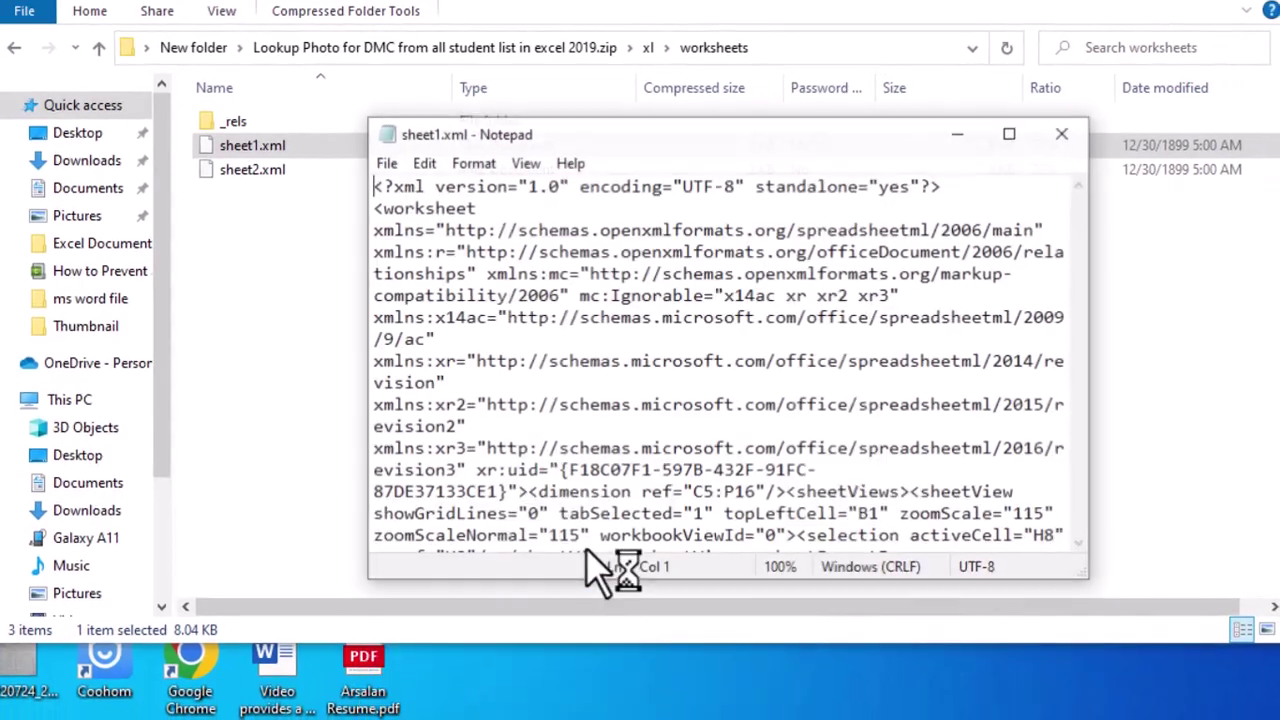
{"action": "left_click", "coordinate": [1010, 133]}
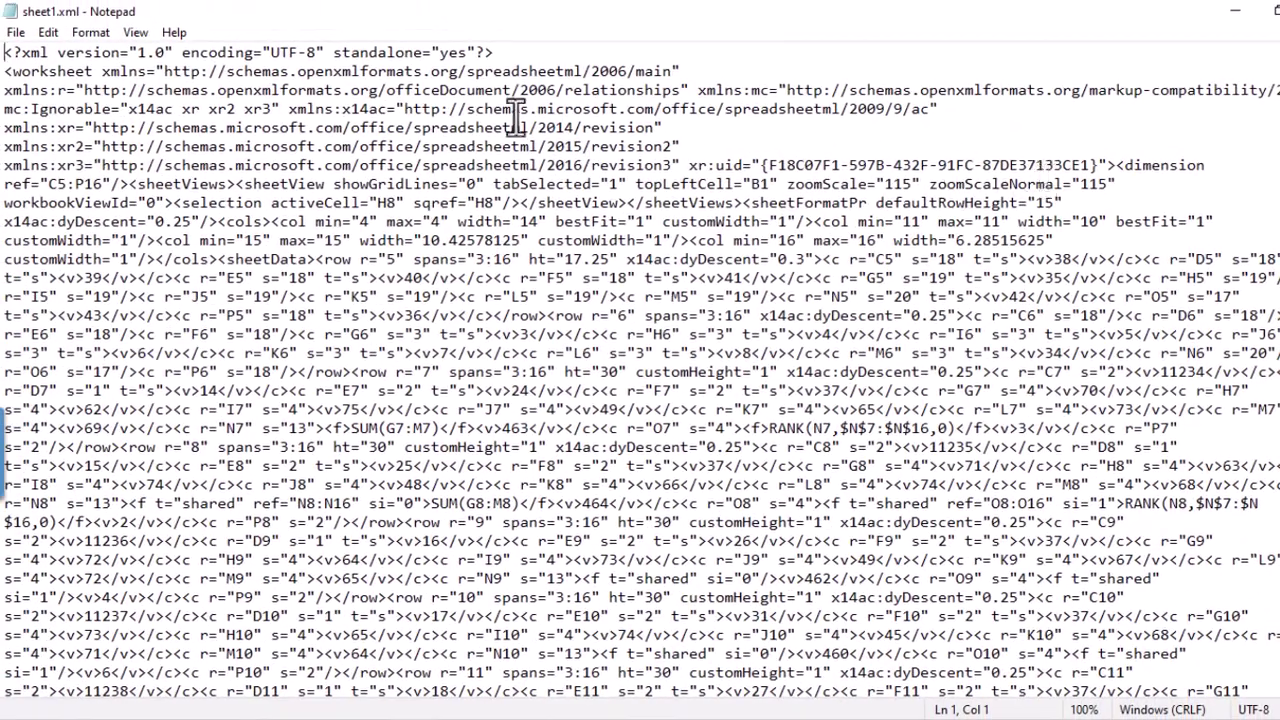
Find "protection" in sheet1.xml and delete the whole sheetProtection element between sheetData and mergeCells.
{"action": "key", "text": "ctrl+f"}
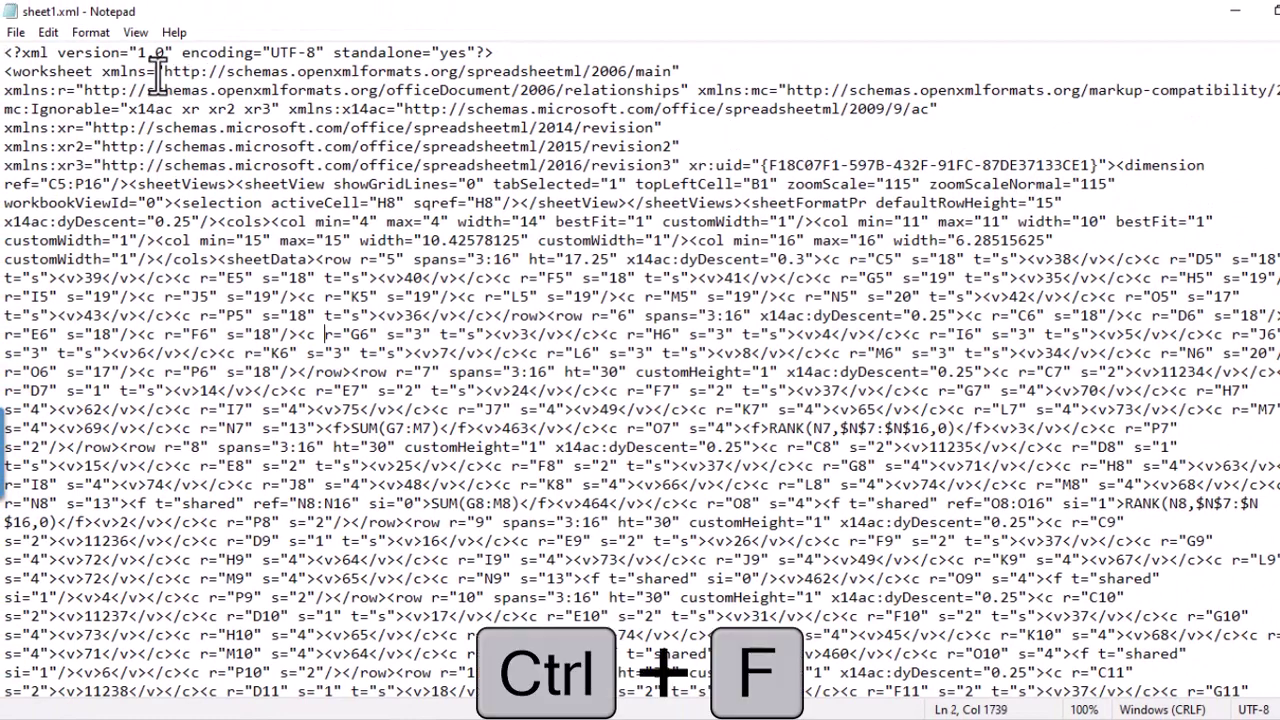
{"action": "left_click_drag", "start_coordinate": [246, 163], "coordinate": [658, 199]}
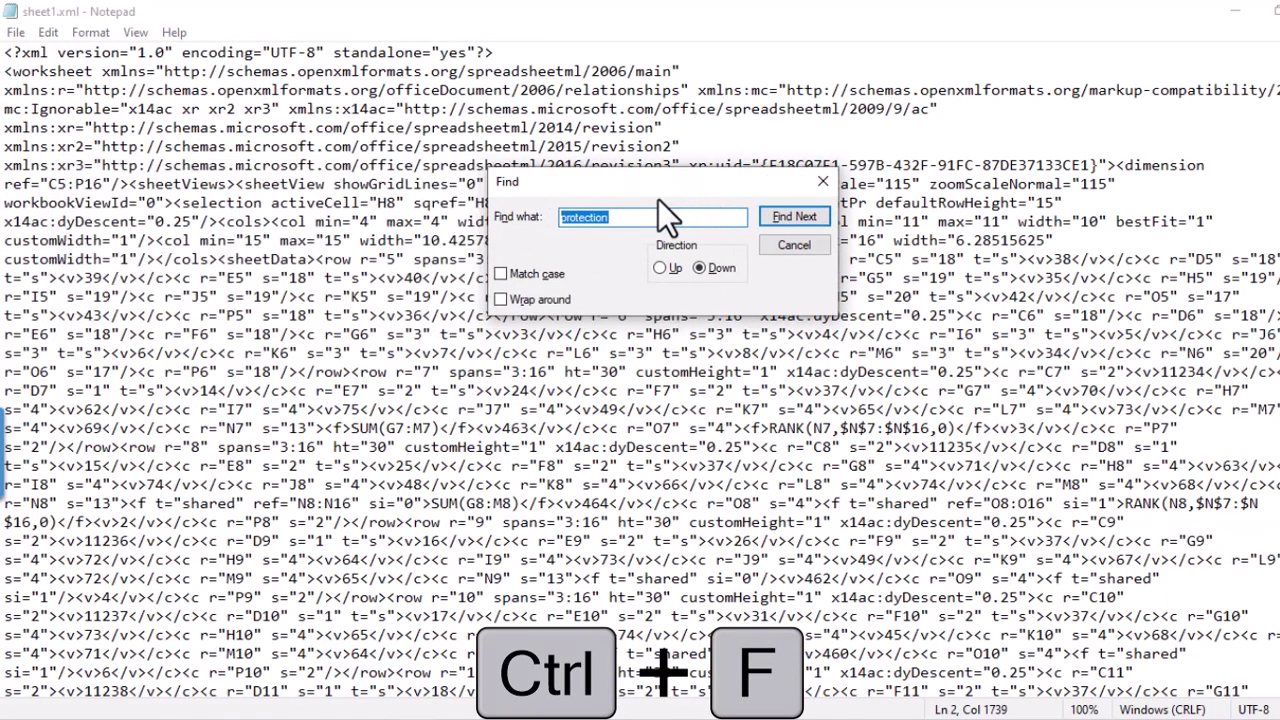
{"action": "left_click", "coordinate": [768, 218]}
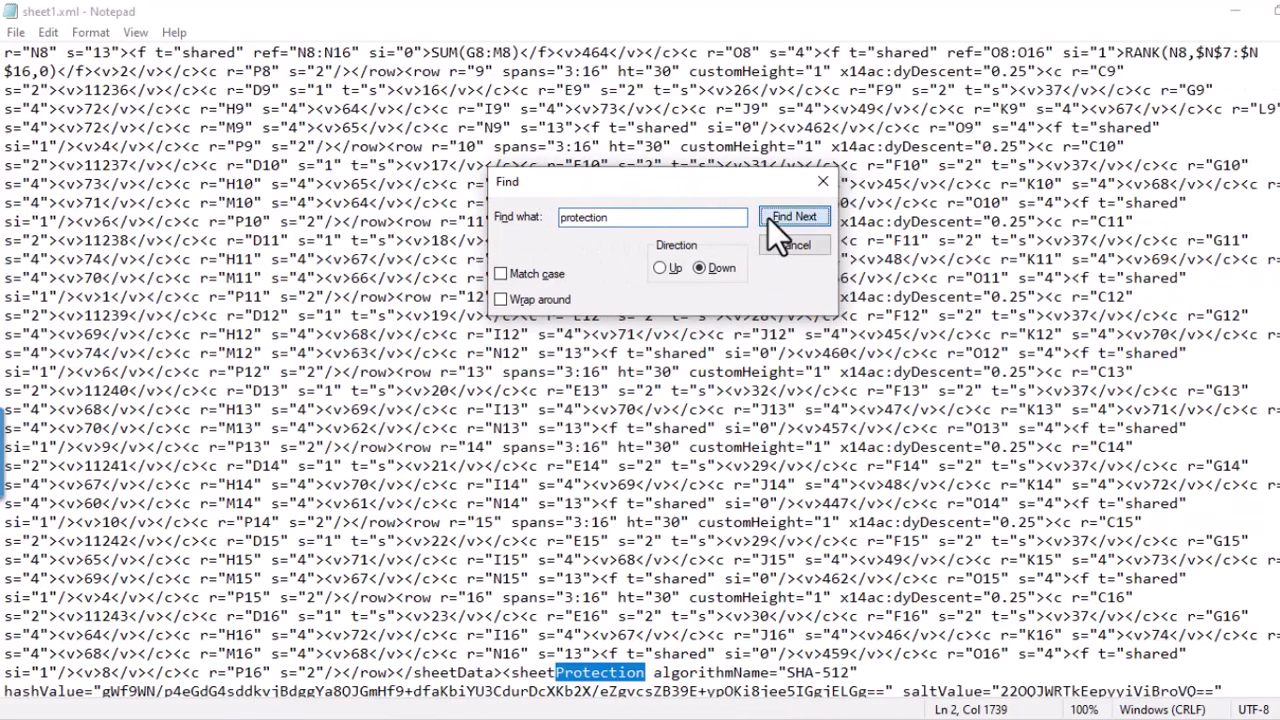
{"action": "scroll", "coordinate": [635, 520], "scroll_direction": "down", "scroll_amount": 2}
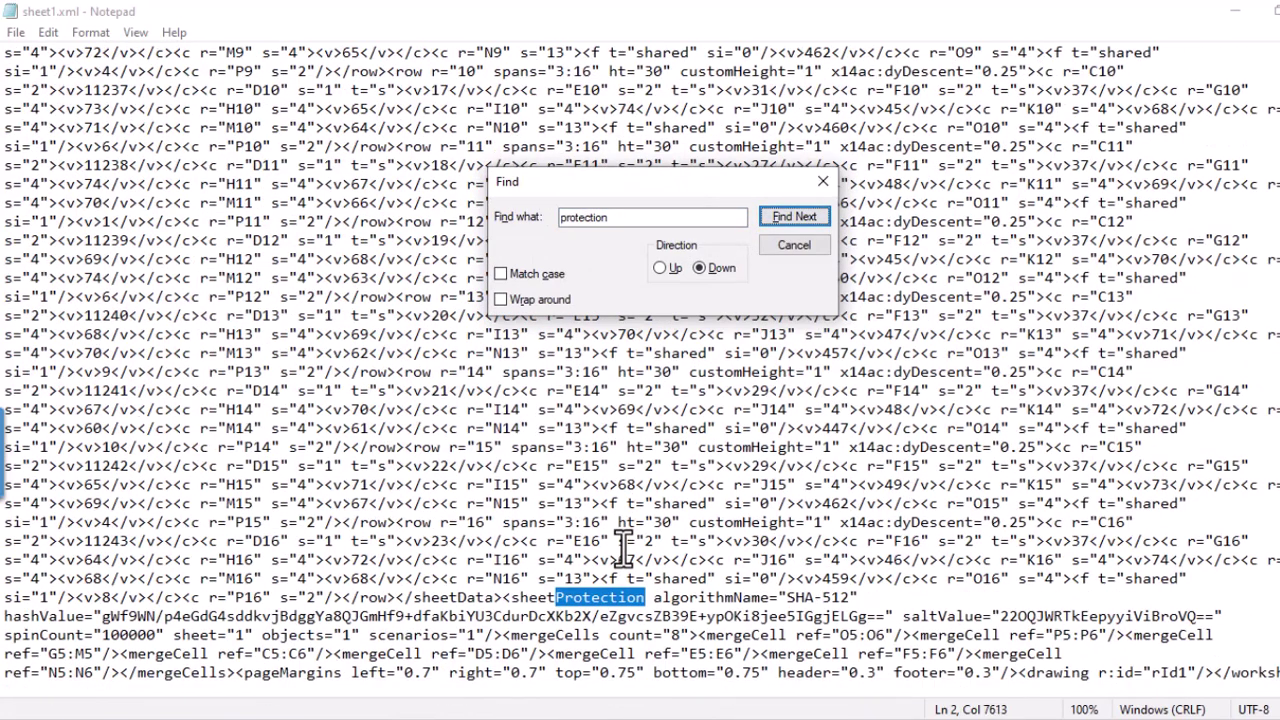
{"action": "left_click", "coordinate": [563, 610]}
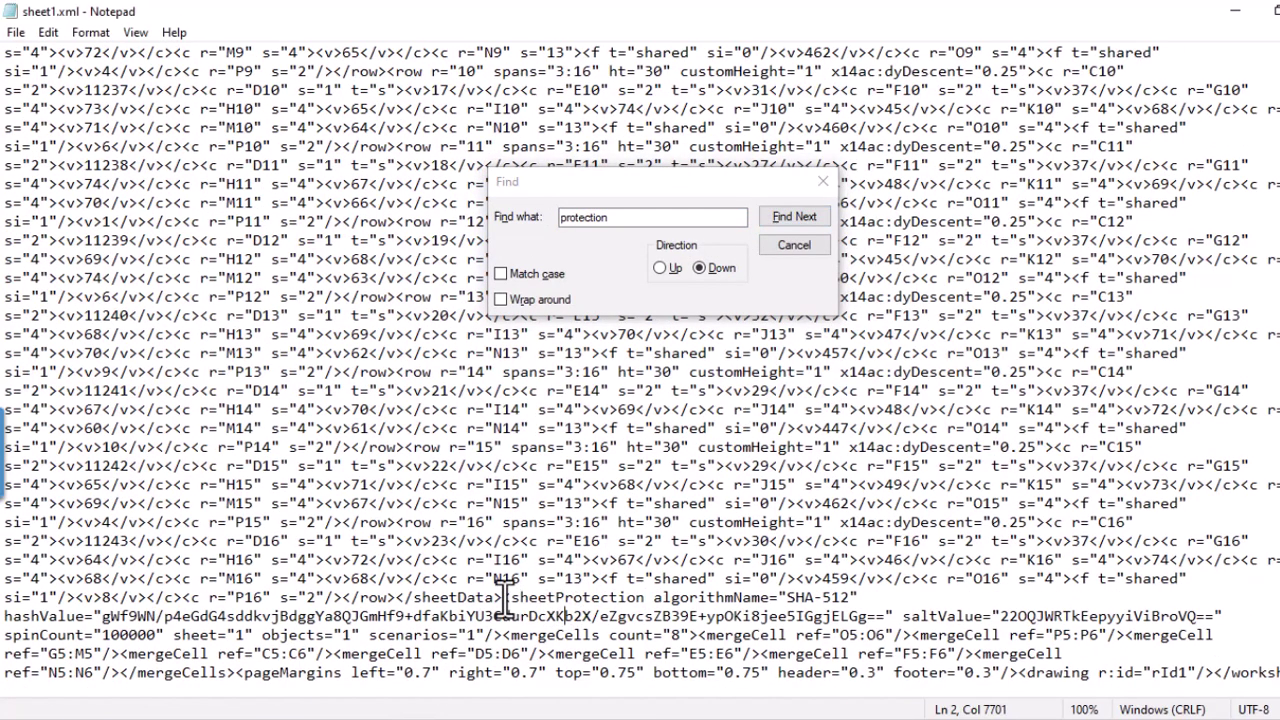
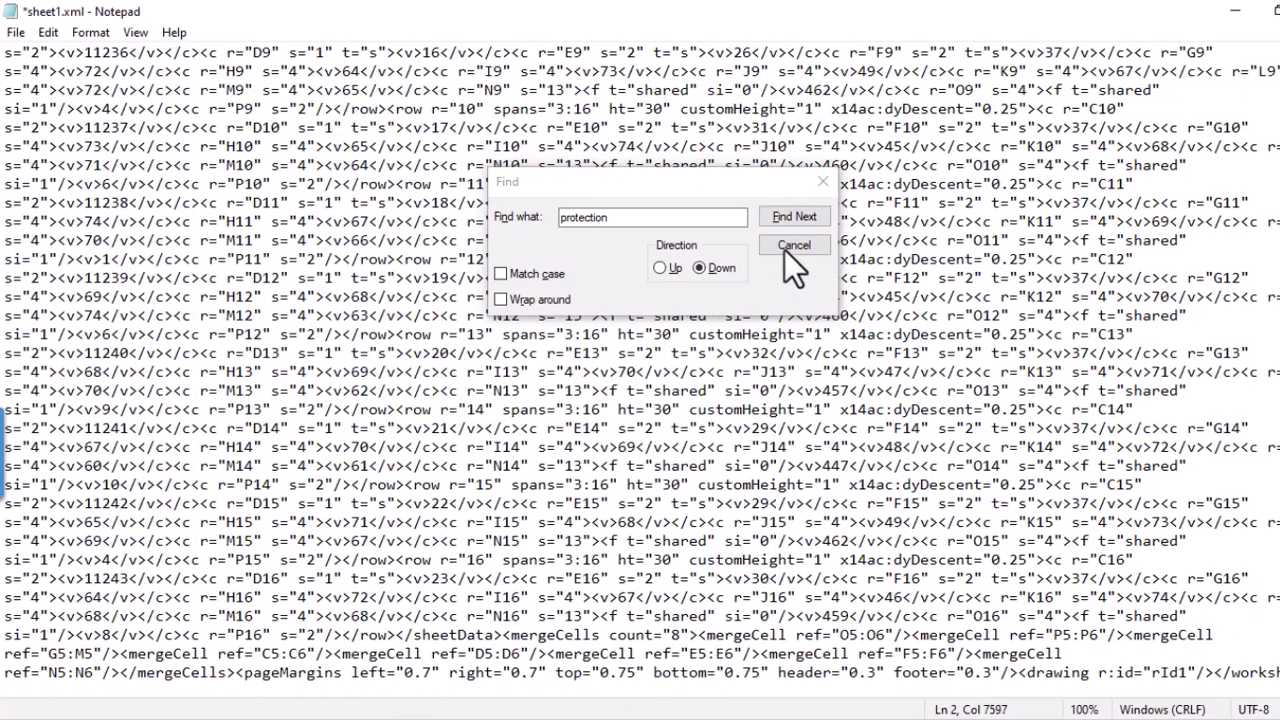
{"action": "left_click", "coordinate": [784, 248]}
Save the edited XML as sheet1.xml in the desktop's New folder and close the file.
{"action": "left_click", "coordinate": [15, 33]}
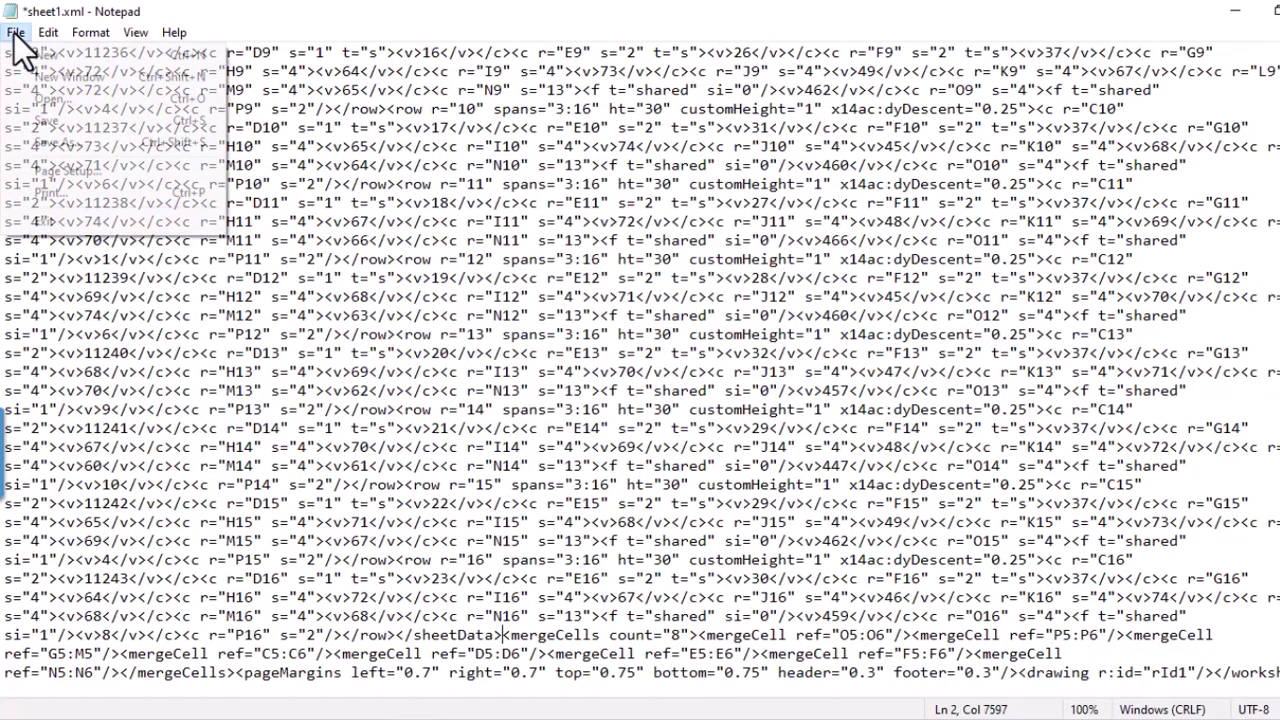
{"action": "left_click", "coordinate": [51, 117]}
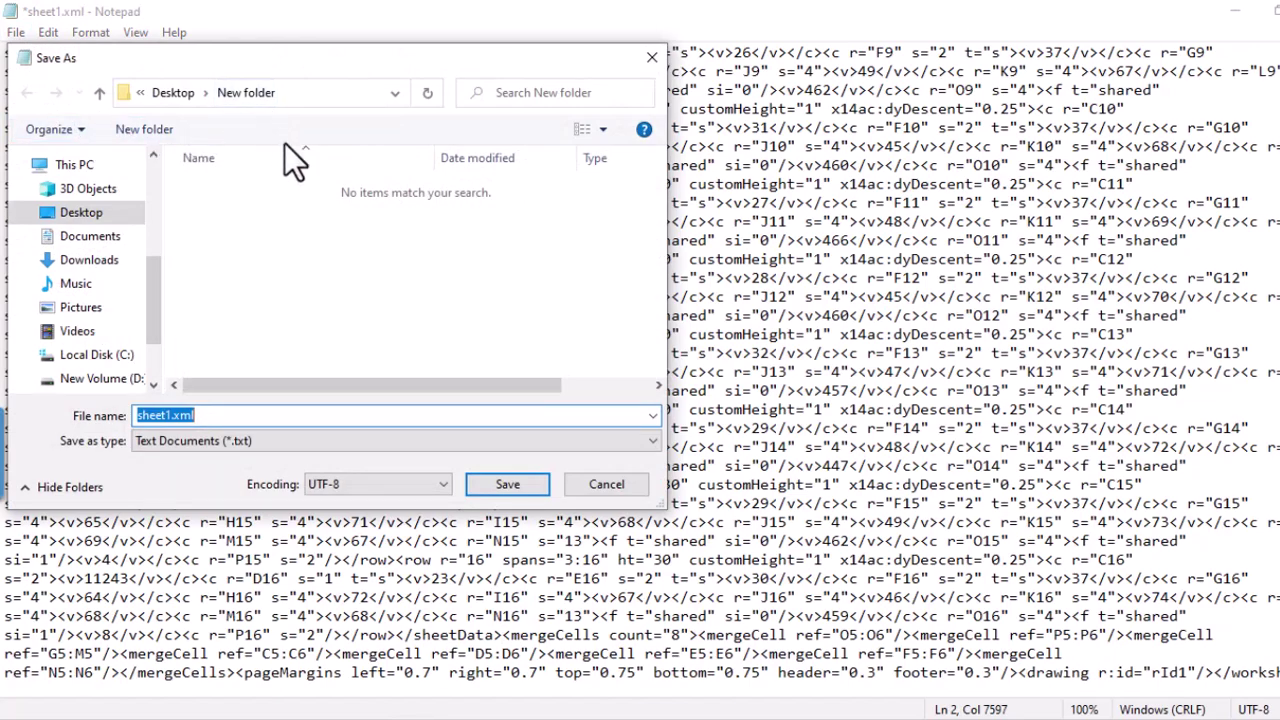
{"action": "left_click", "coordinate": [484, 484]}
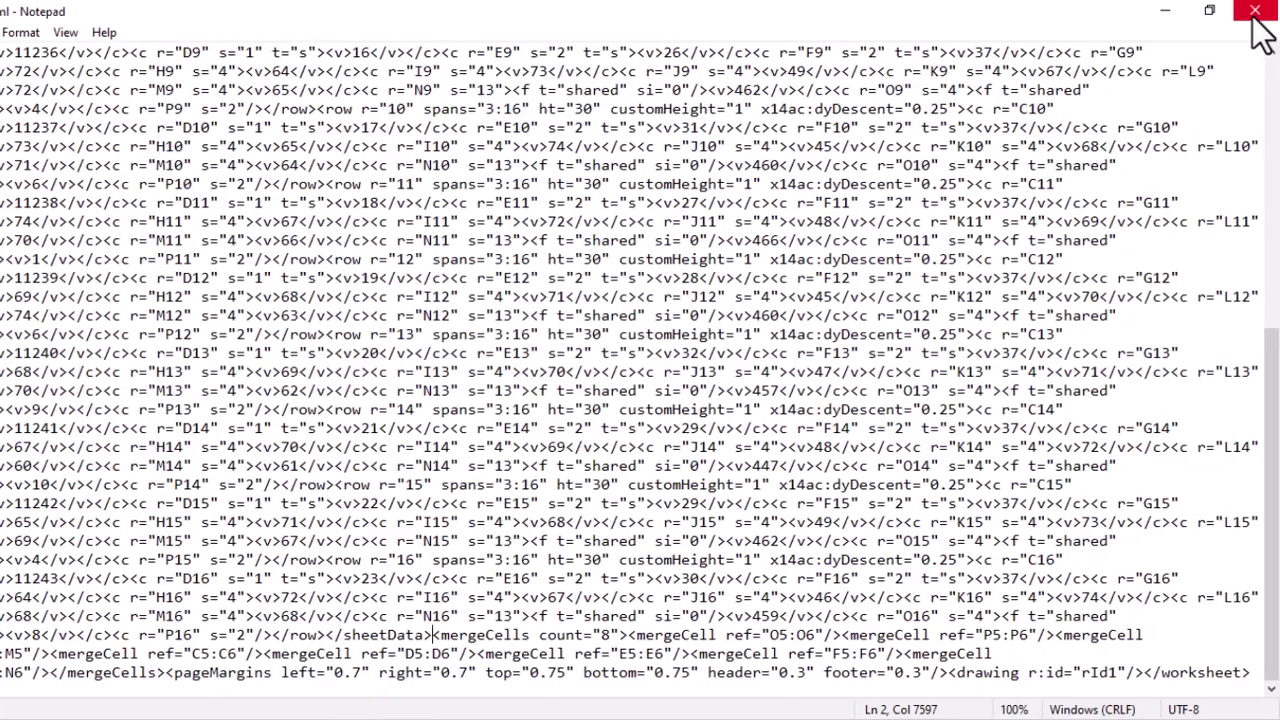
{"action": "left_click", "coordinate": [1255, 15]}
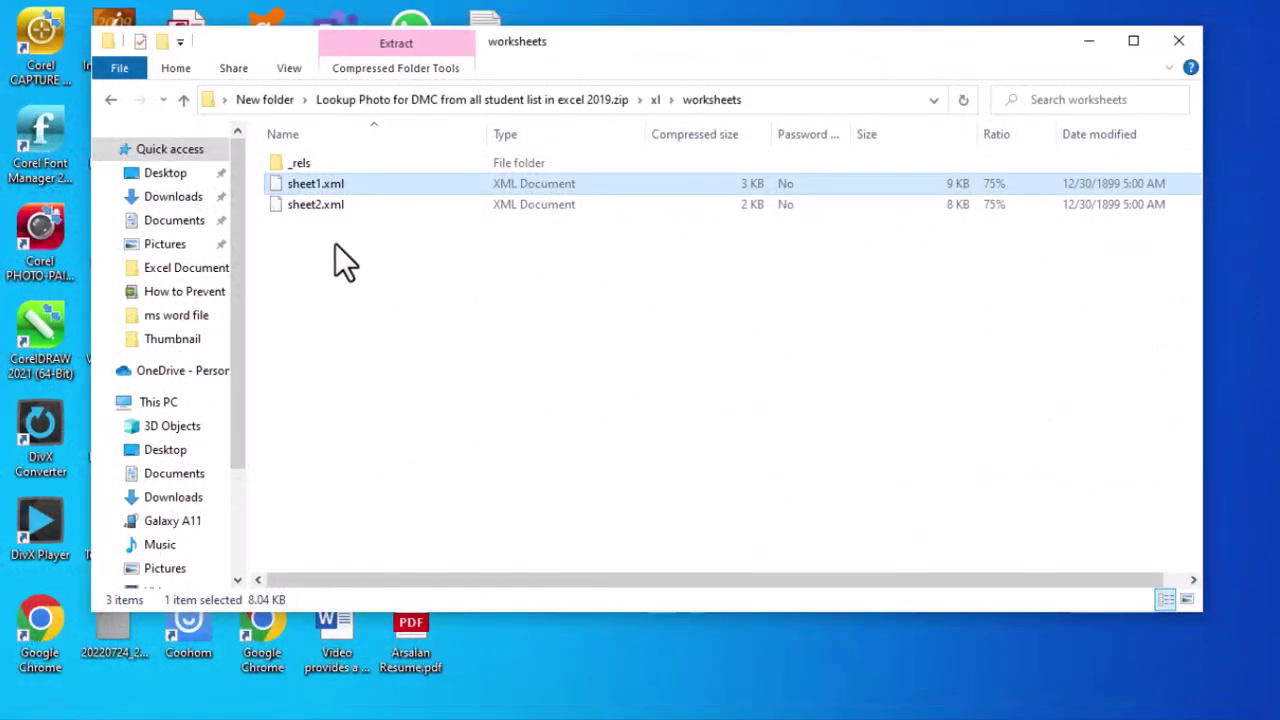
Copy the edited sheet1.xml from New folder into the zip archive's xl\worksheets folder, replacing the existing file, and close the window.
{"action": "key", "text": "BackSpace"}
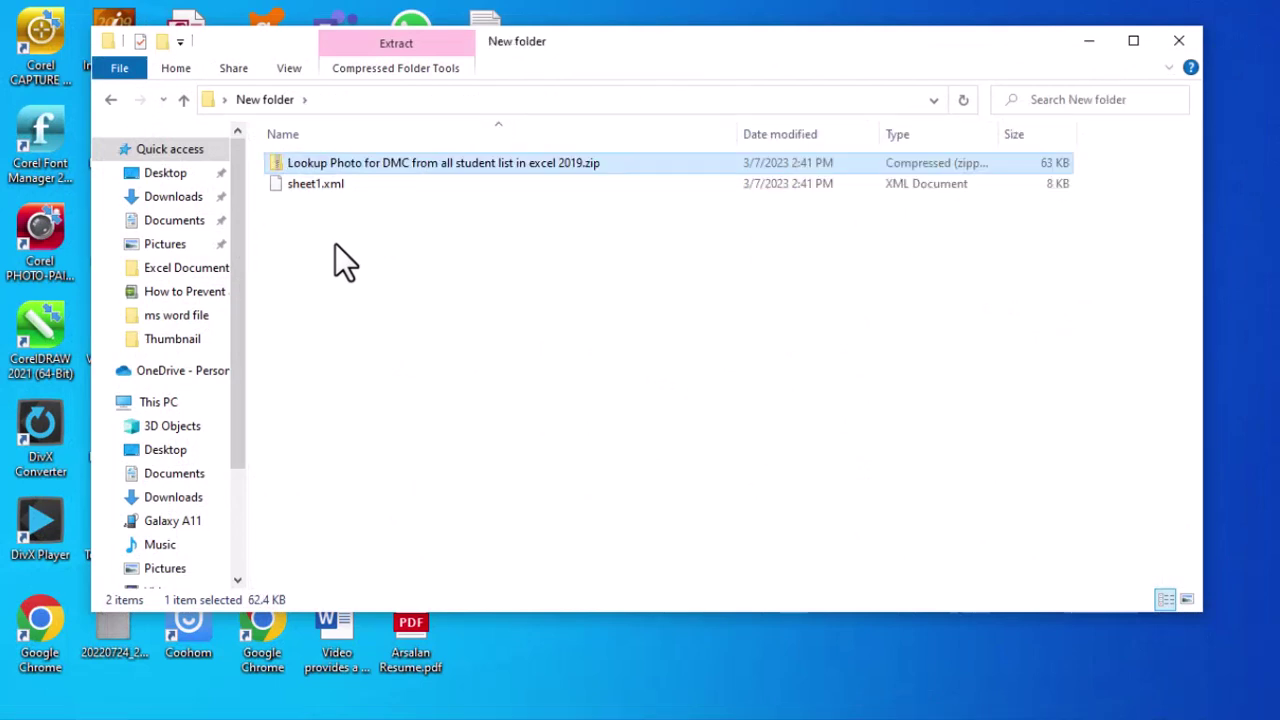
{"action": "right_click", "coordinate": [296, 185]}
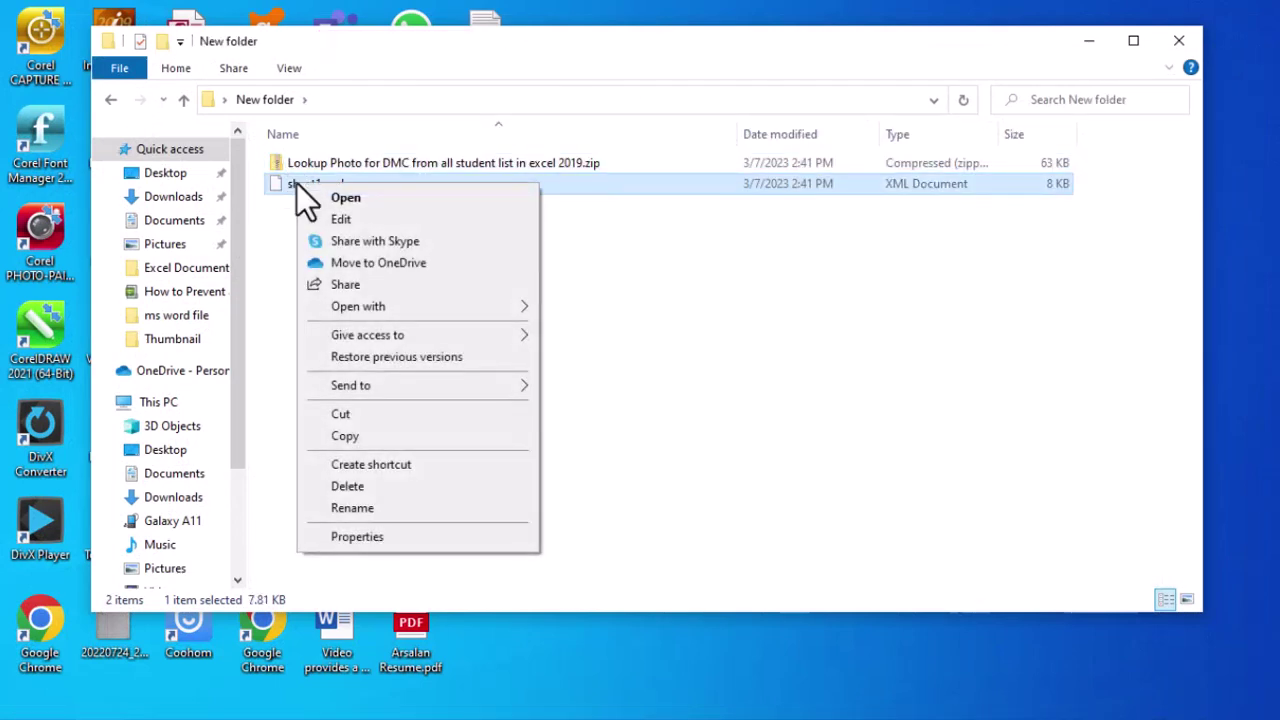
{"action": "left_click", "coordinate": [356, 436]}
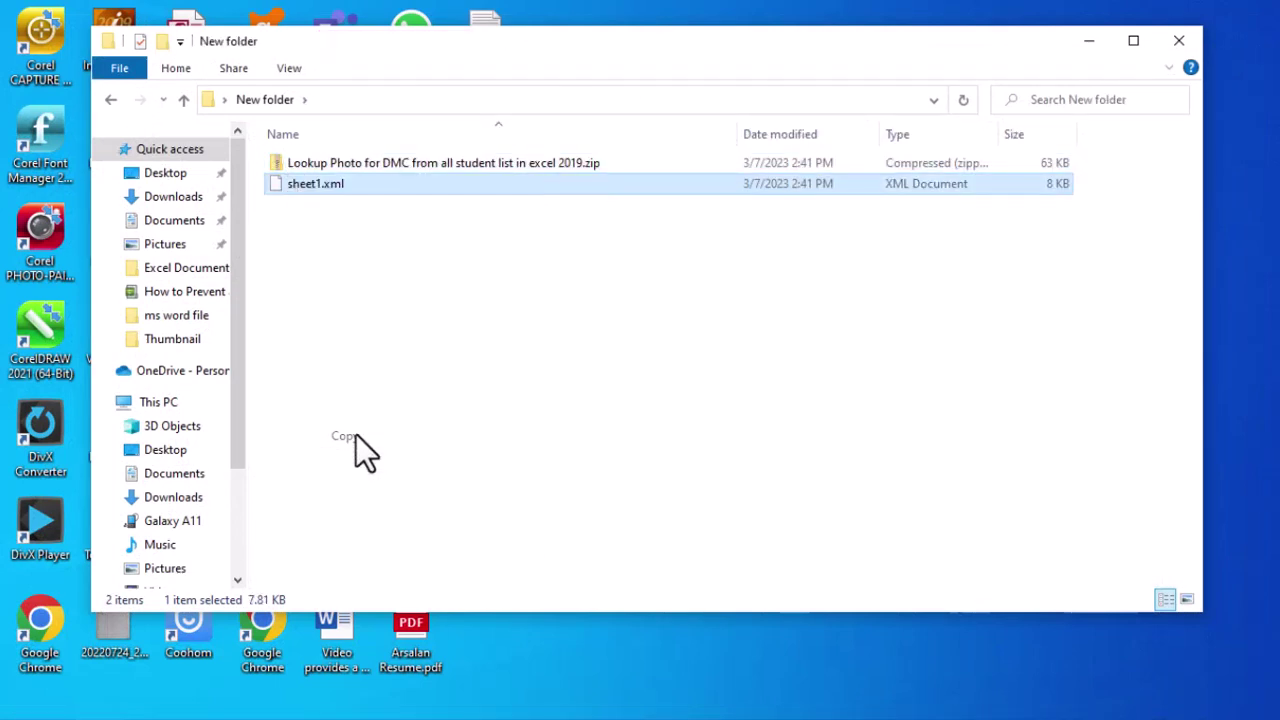
{"action": "double_click", "coordinate": [323, 162]}
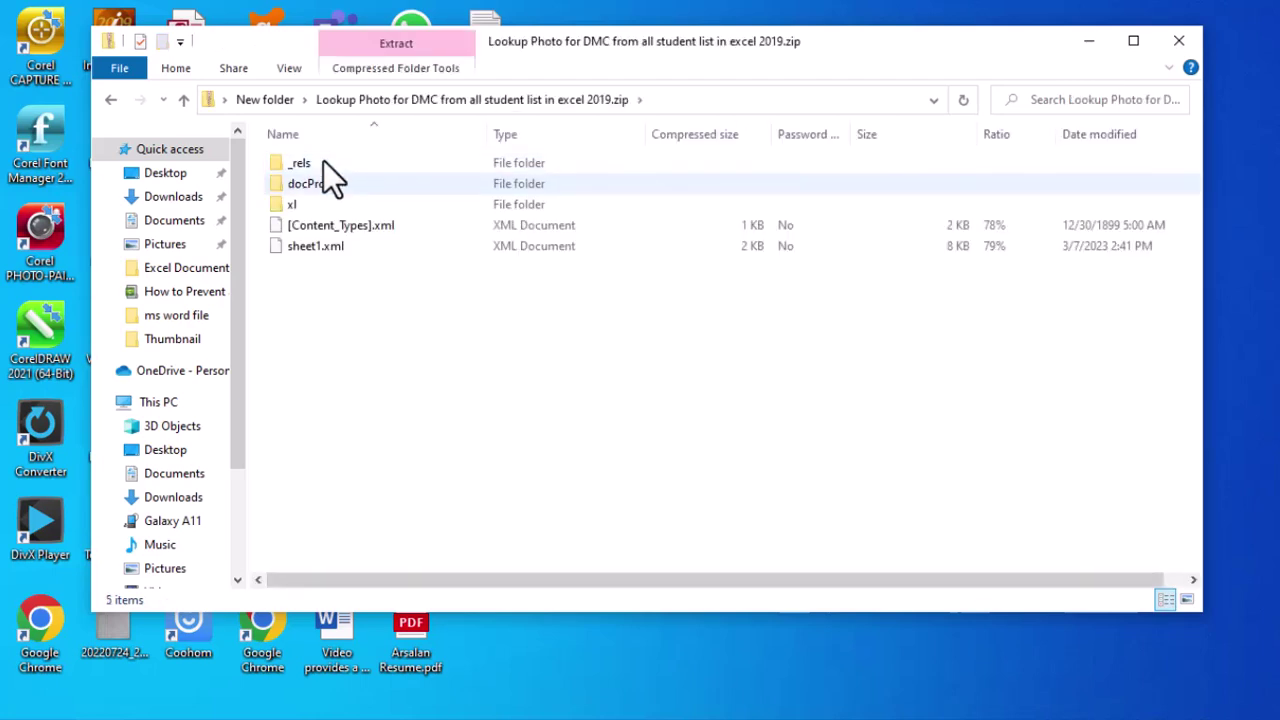
{"action": "double_click", "coordinate": [292, 205]}
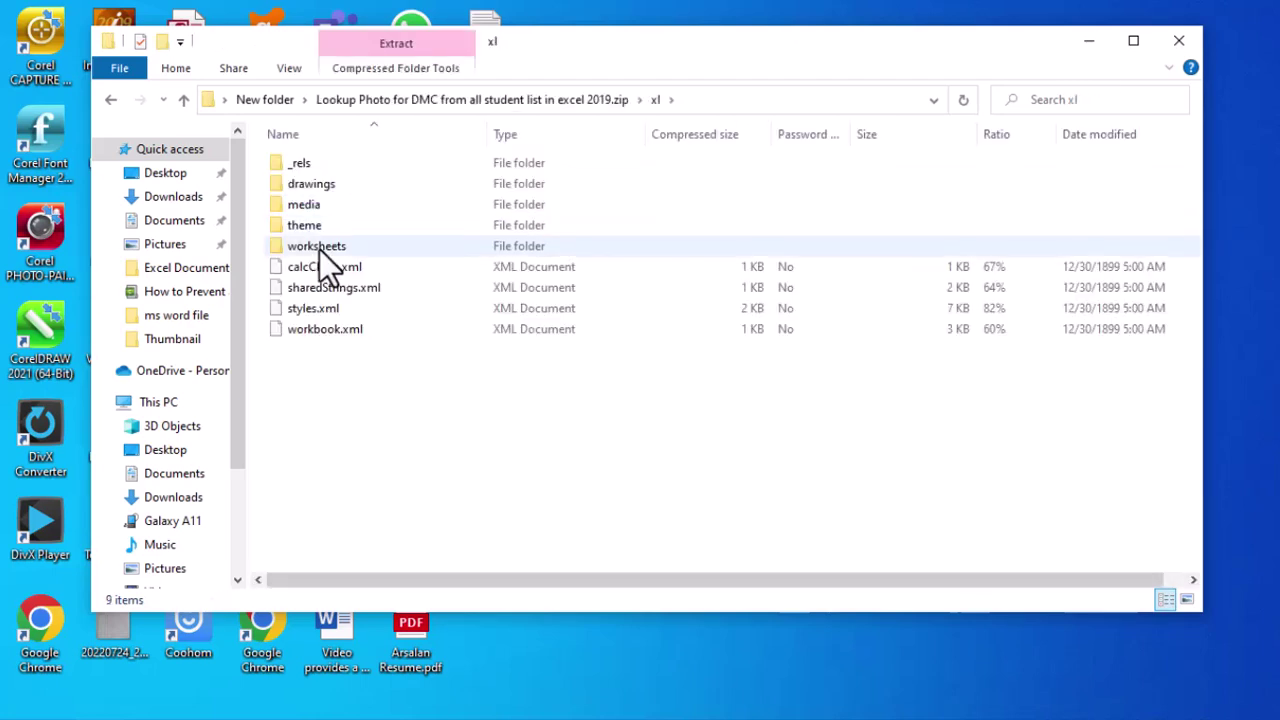
{"action": "double_click", "coordinate": [319, 249]}
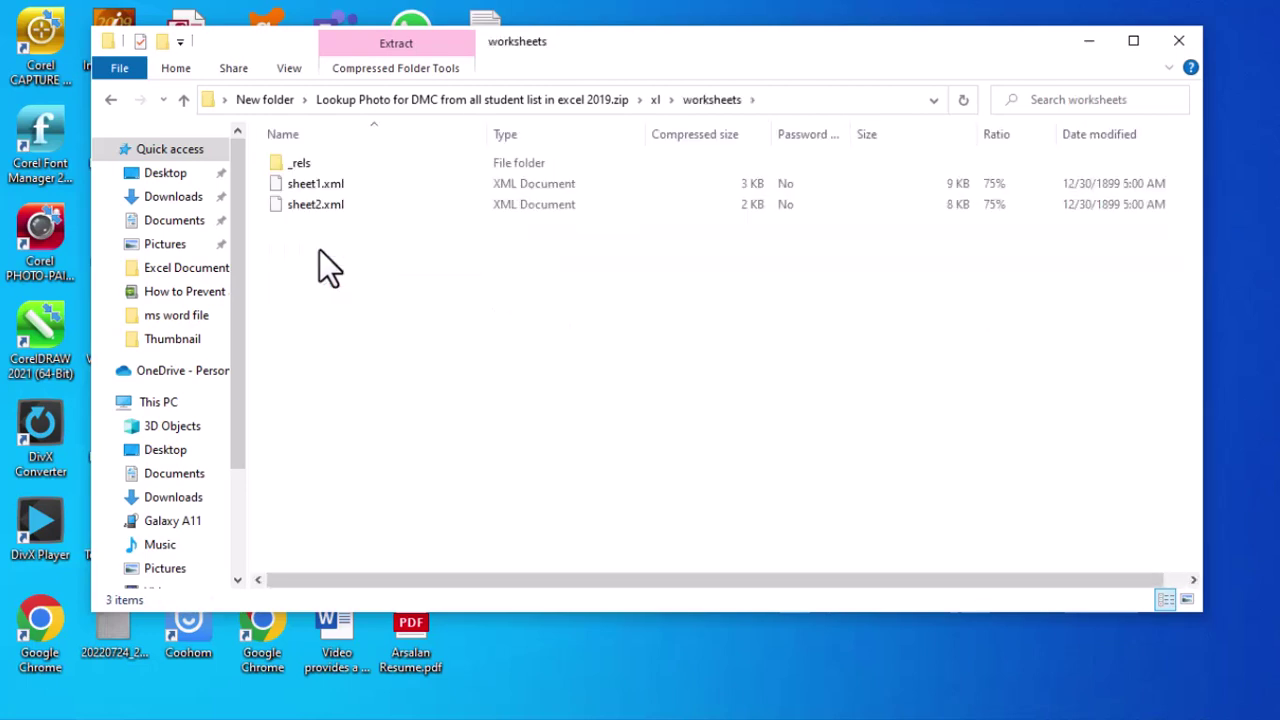
{"action": "right_click", "coordinate": [412, 316]}
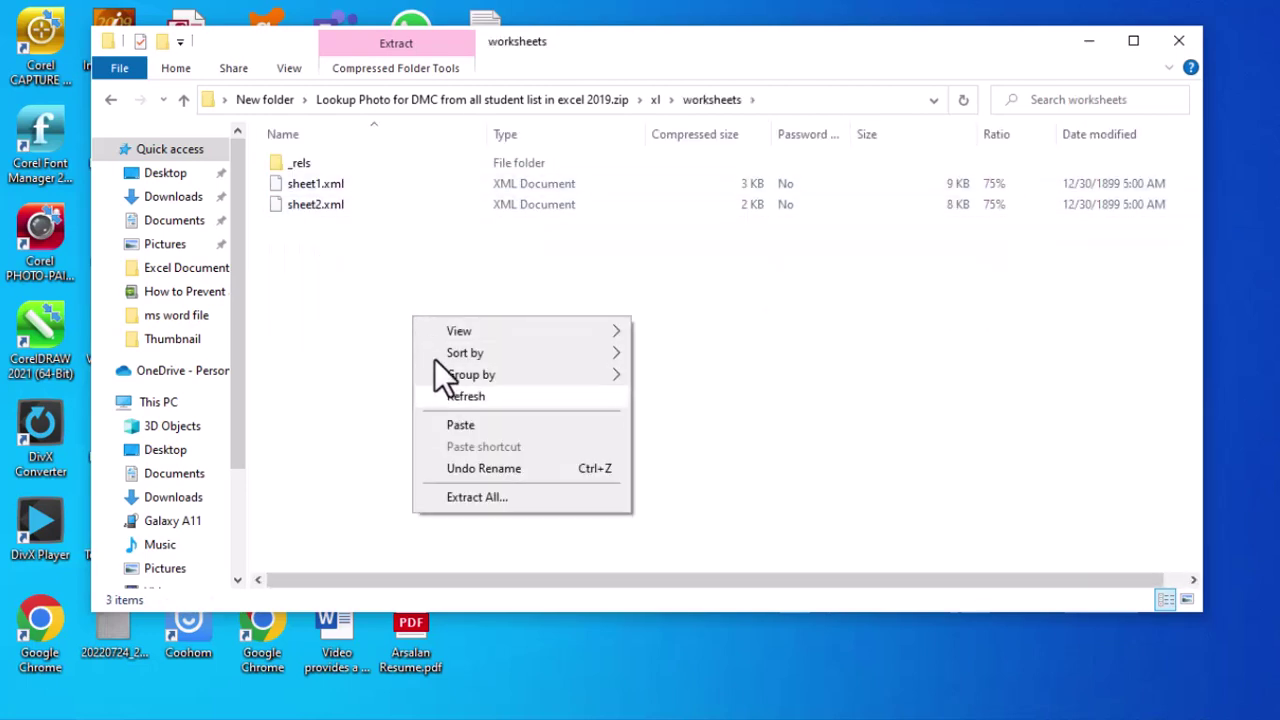
{"action": "left_click", "coordinate": [466, 419]}
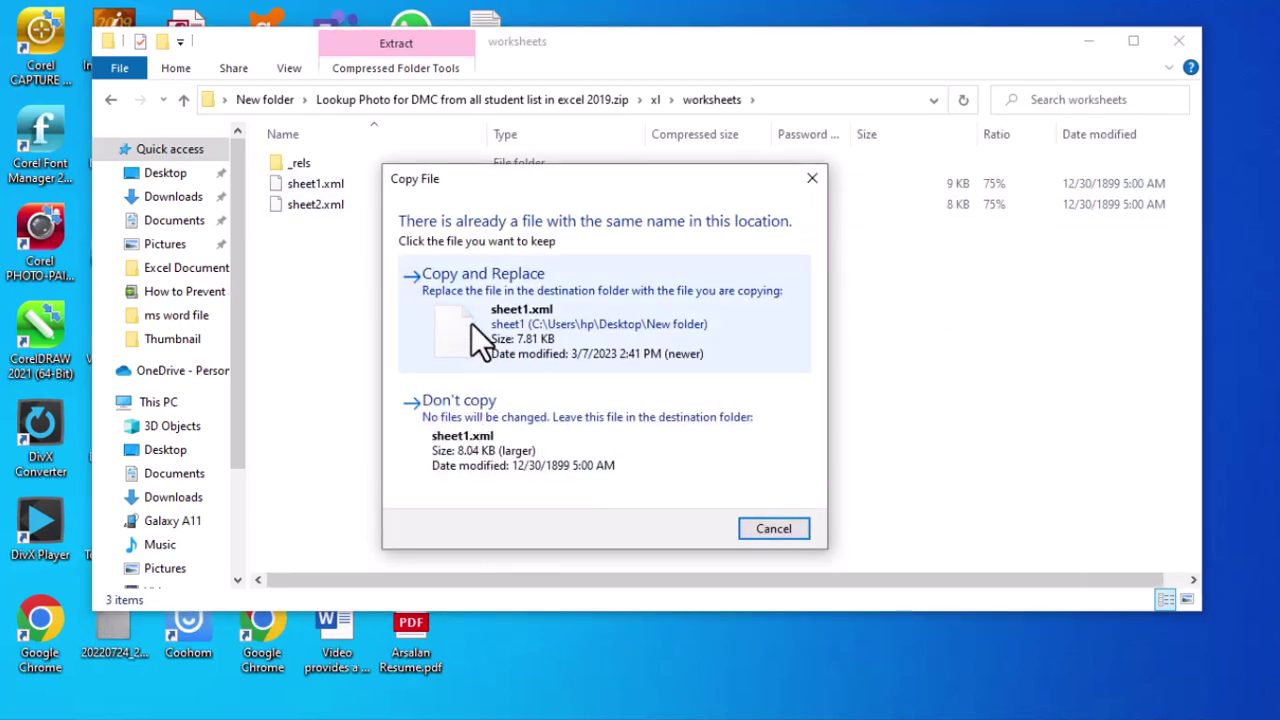
{"action": "left_click", "coordinate": [473, 286]}
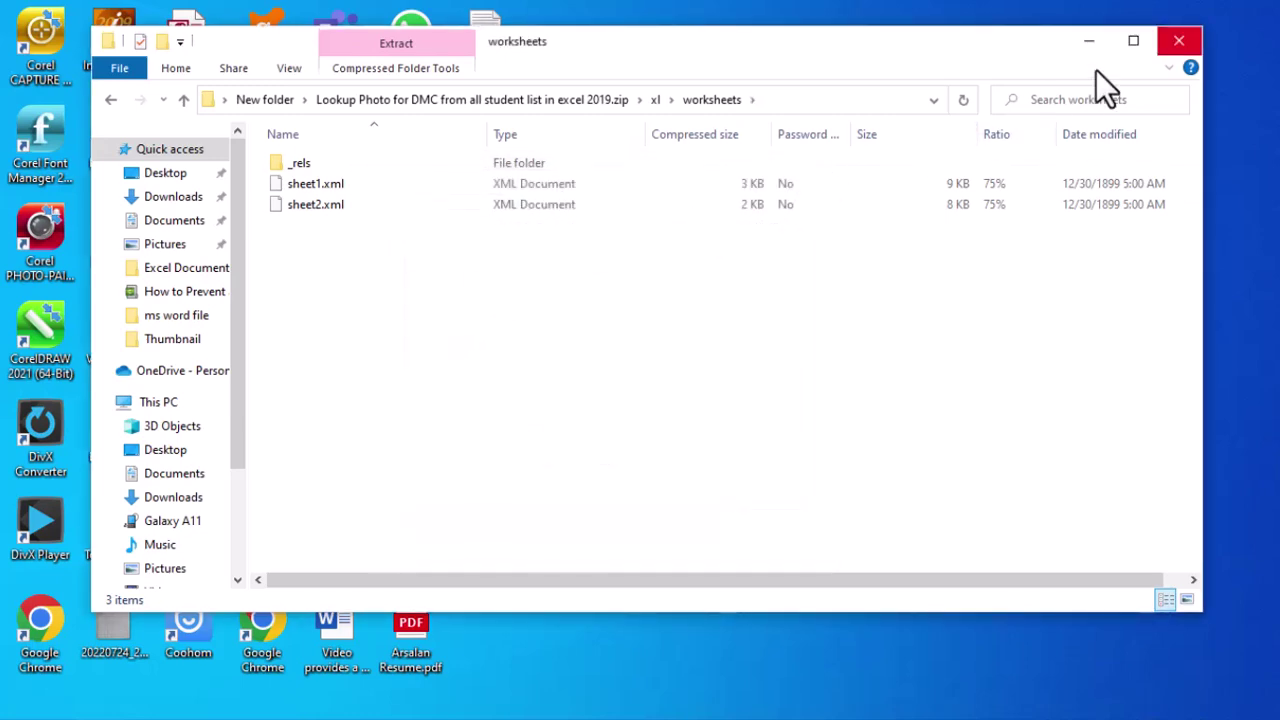
{"action": "left_click", "coordinate": [1176, 42]}
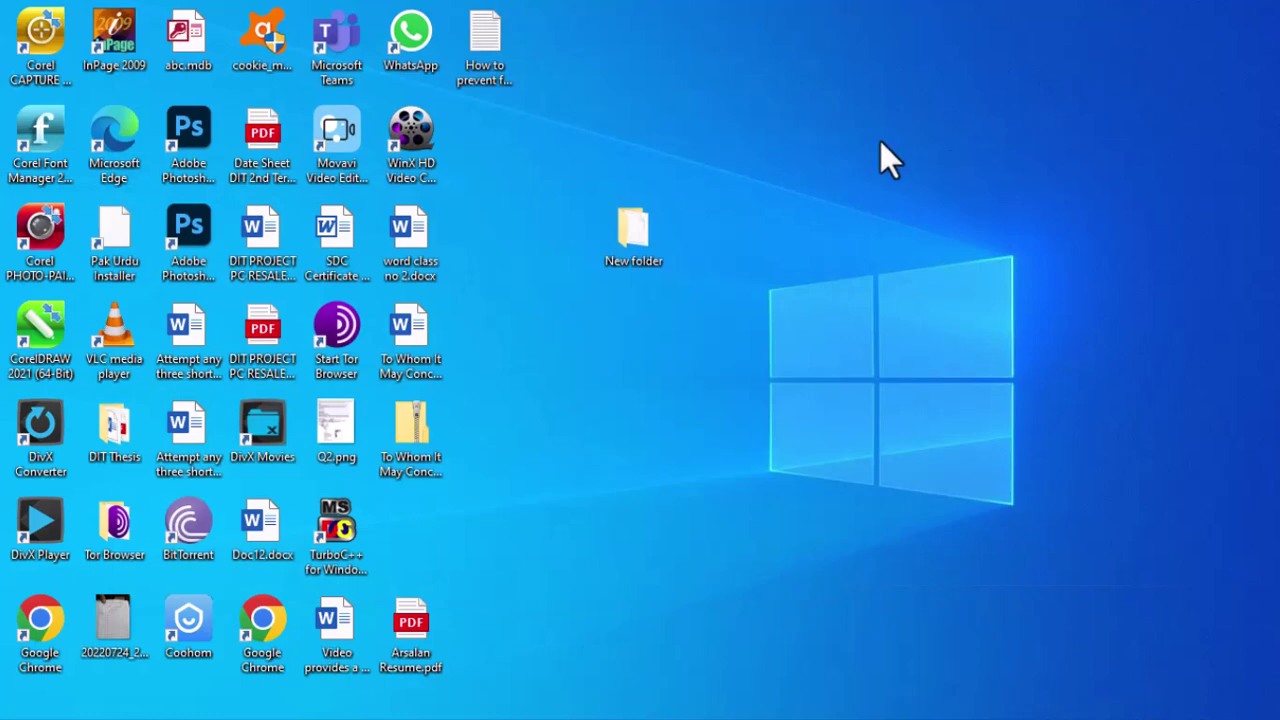
Change the archive's extension in New folder from .zip back to .xlsx, accept the change, and open the workbook.
{"action": "double_click", "coordinate": [630, 225]}
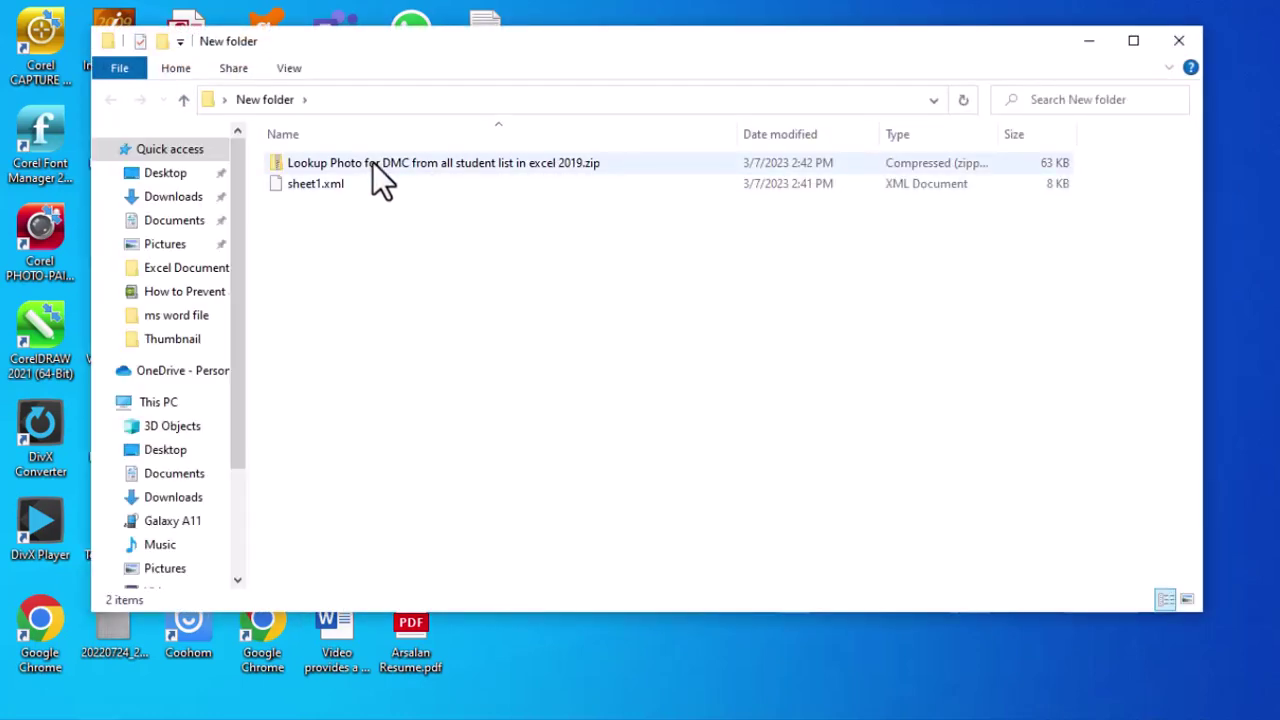
{"action": "left_click", "coordinate": [373, 162]}
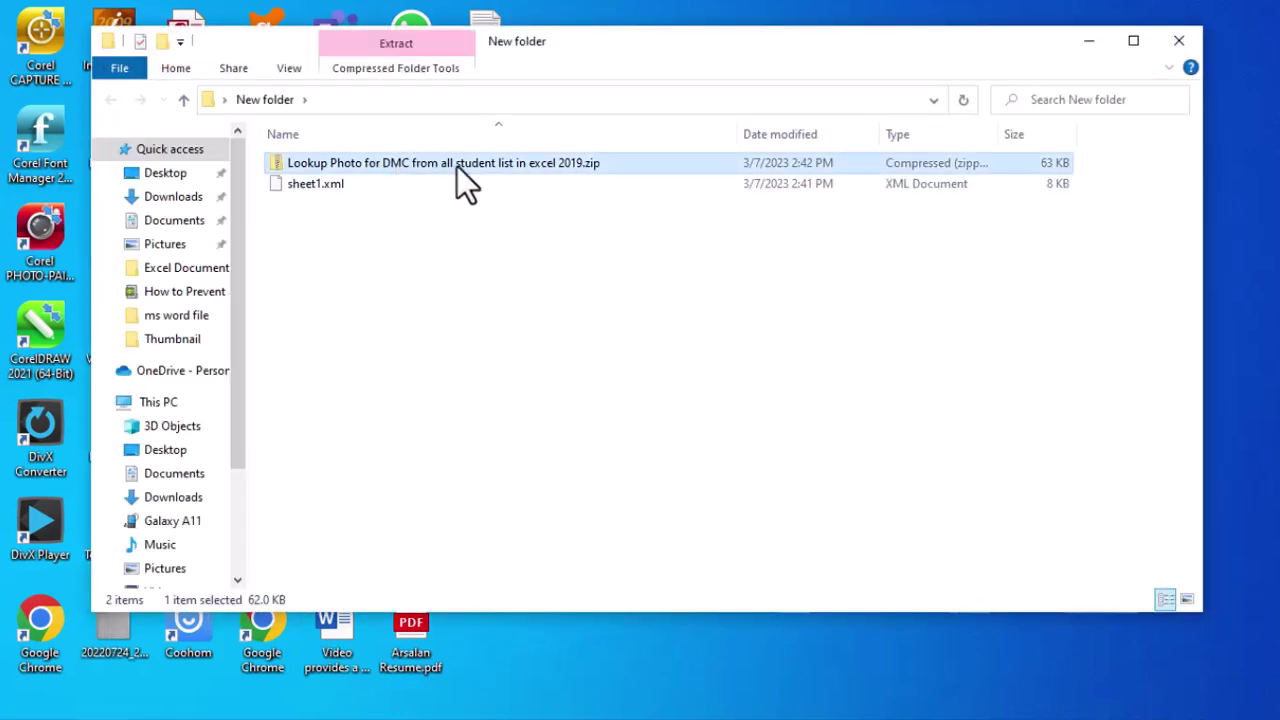
{"action": "right_click", "coordinate": [579, 162]}
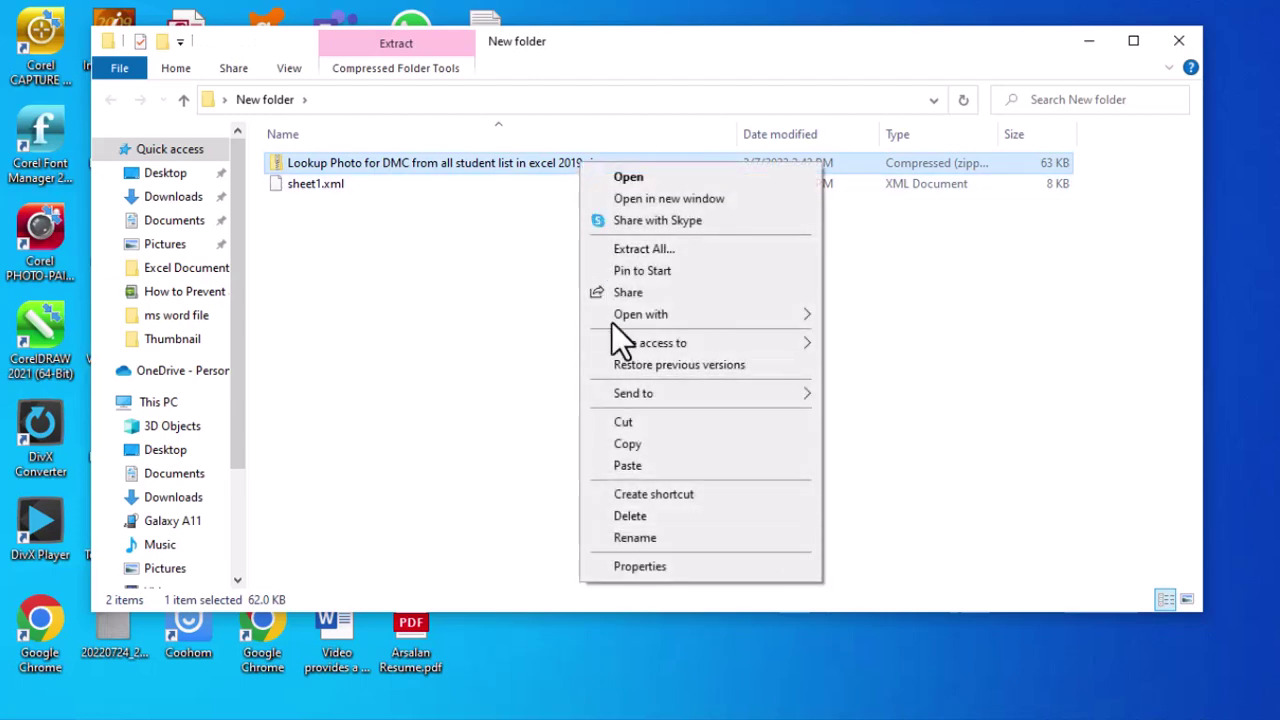
{"action": "left_click", "coordinate": [656, 540]}
{"action": "left_click", "coordinate": [610, 163]}
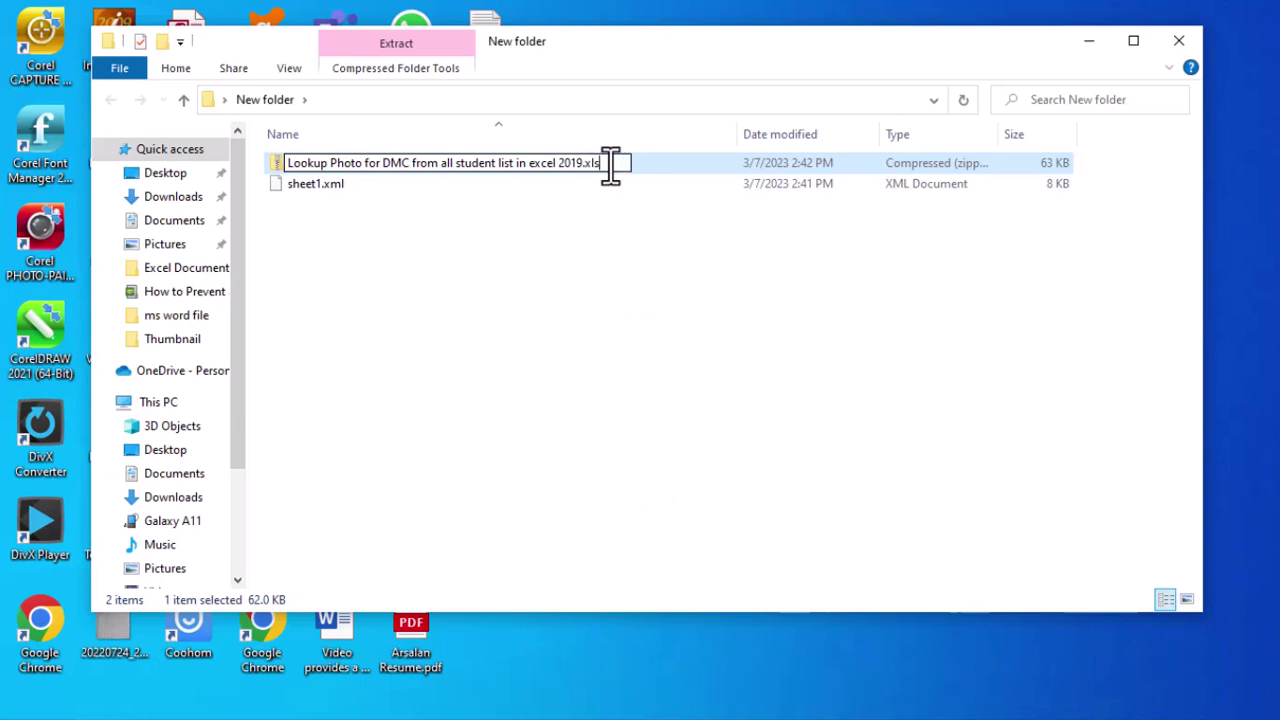
{"action": "key", "text": "Return"}
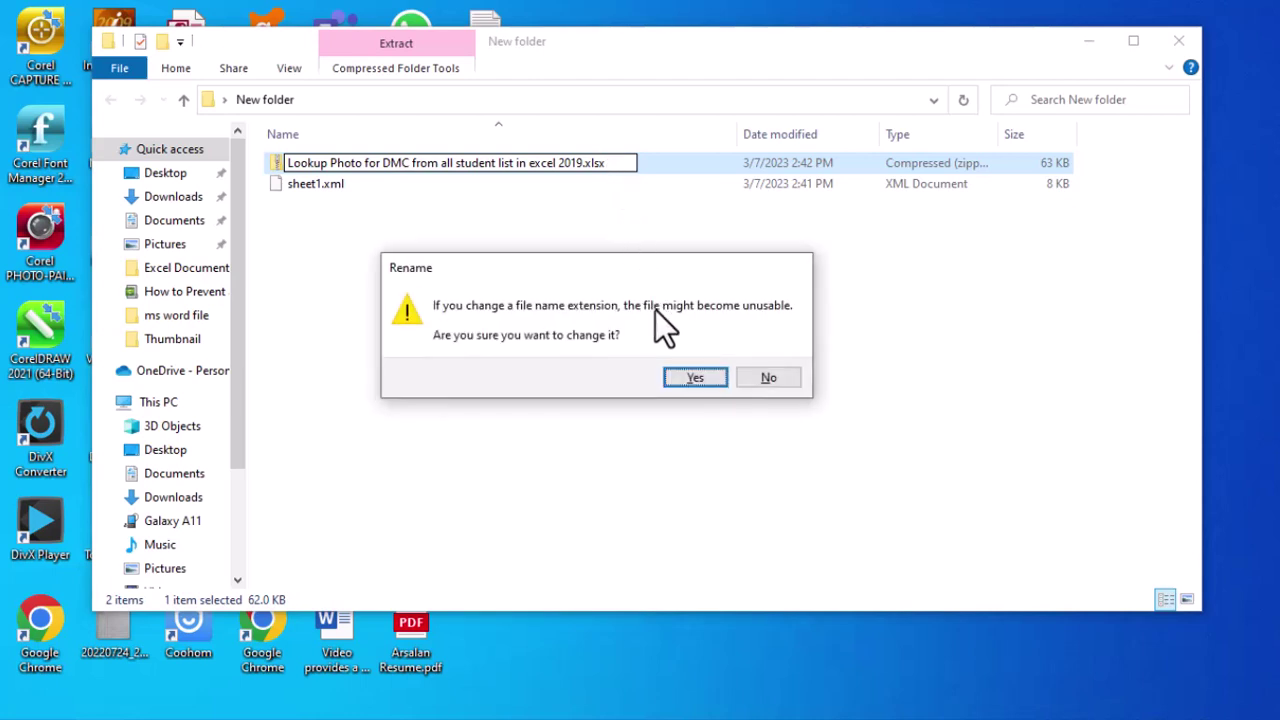
{"action": "left_click", "coordinate": [679, 382]}
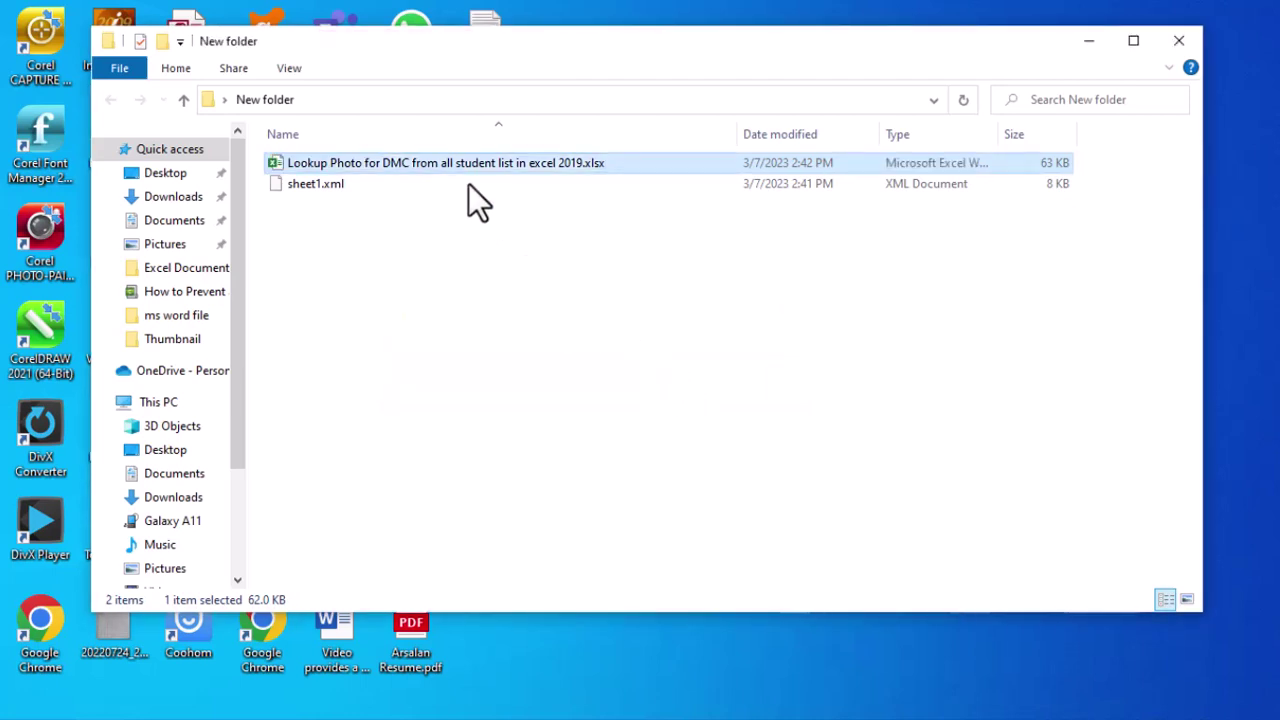
{"action": "double_click", "coordinate": [447, 165]}
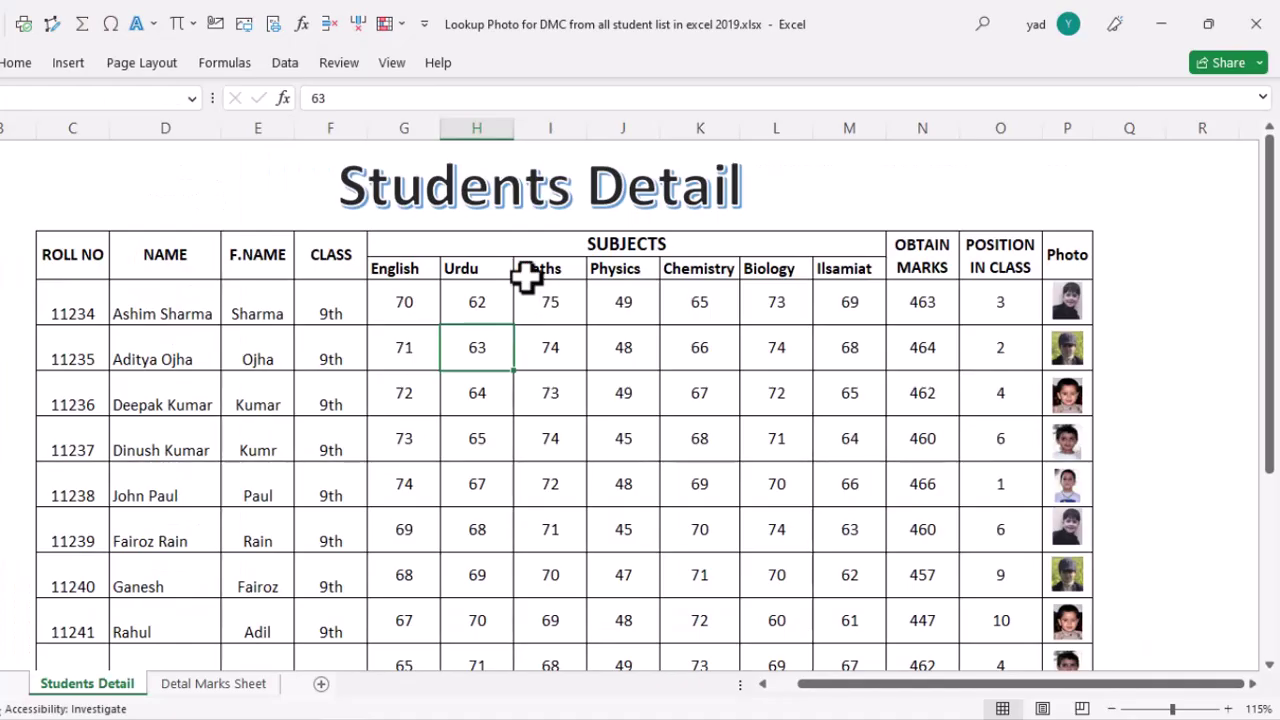
Test editing on the Students Detail sheet by clearing the student records in C7:M12, and undo the deletion.
{"action": "left_click_drag", "start_coordinate": [77, 310], "coordinate": [869, 539]}
{"action": "key", "text": "Delete"}
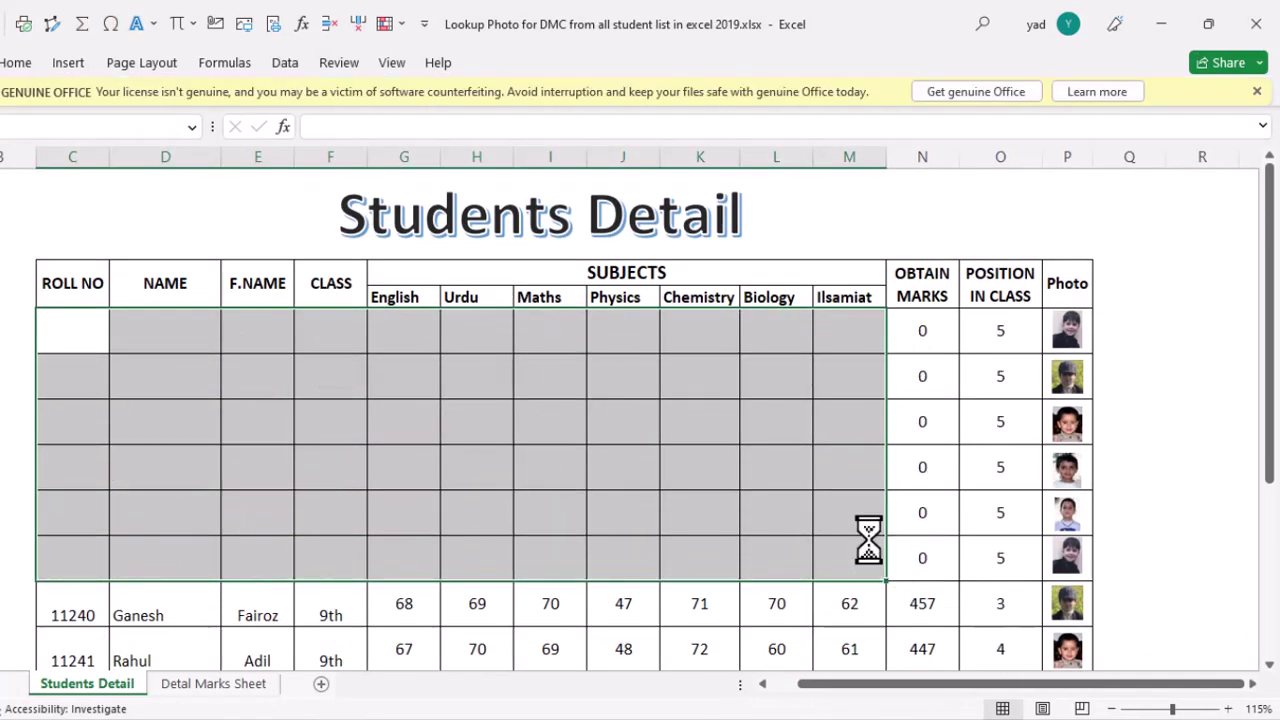
{"action": "key", "text": "ctrl+z"}
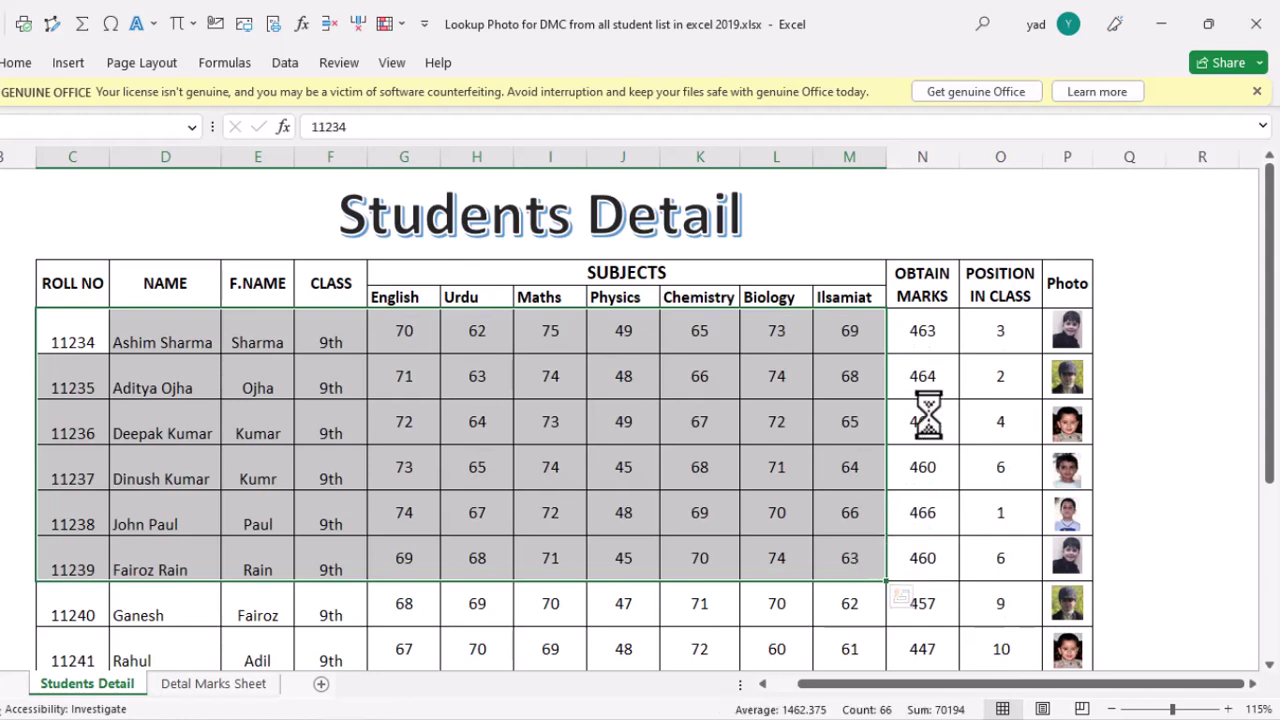
{"action": "left_click", "coordinate": [946, 372]}
{"action": "scroll", "coordinate": [908, 408], "scroll_direction": "down", "scroll_amount": 3}
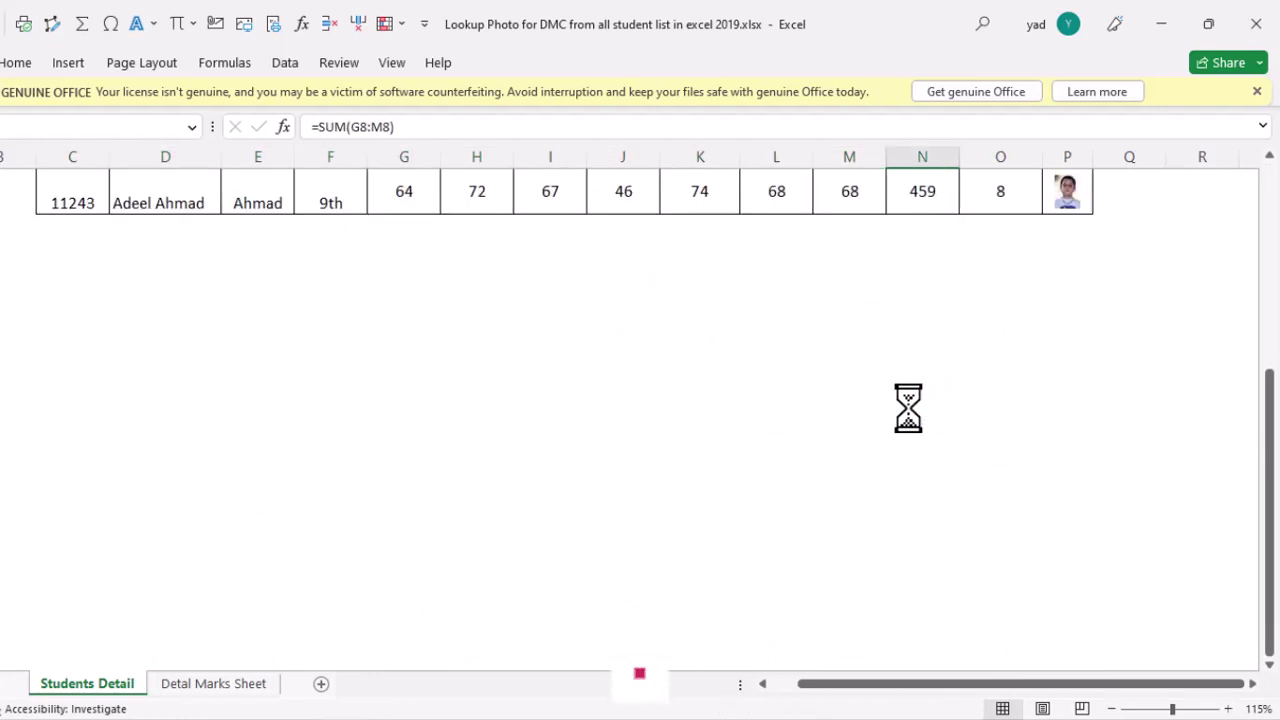
{"action": "scroll", "coordinate": [908, 408], "scroll_direction": "up", "scroll_amount": 5}
{"action": "left_click", "coordinate": [413, 240]}
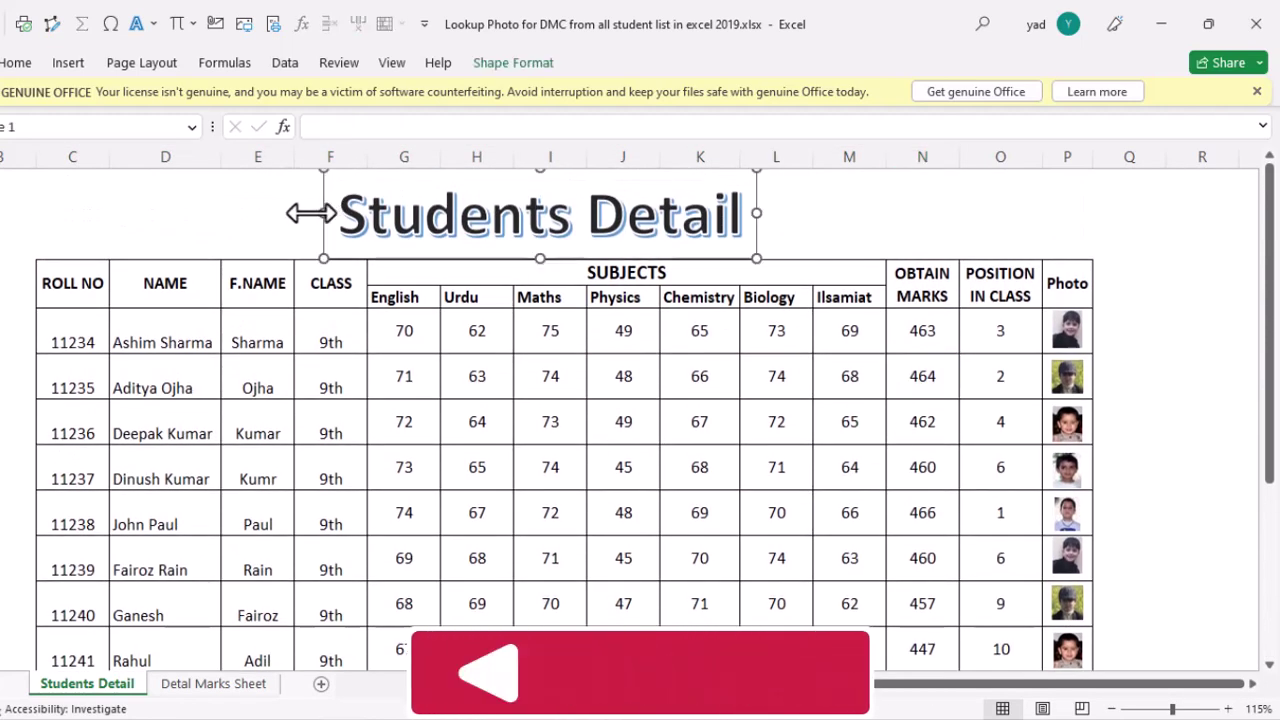
{"action": "left_click", "coordinate": [262, 228]}
{"action": "left_click_drag", "start_coordinate": [98, 284], "coordinate": [884, 531]}
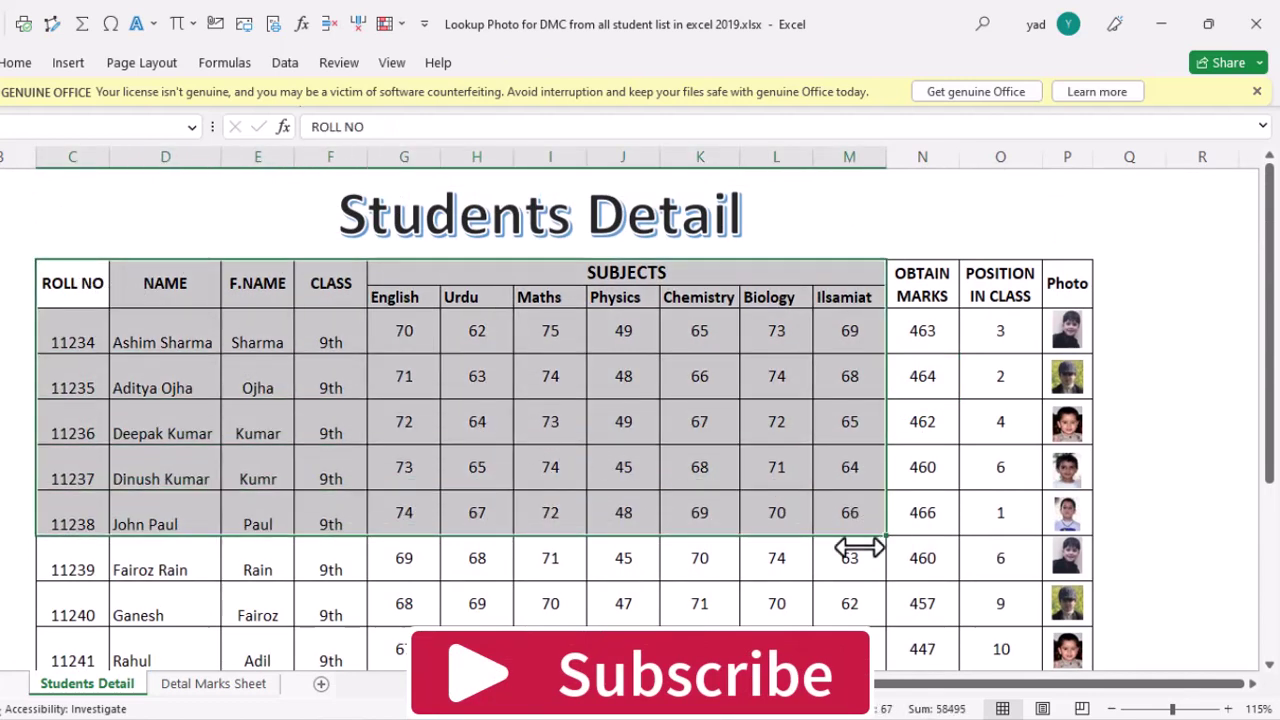
{"action": "left_click", "coordinate": [899, 563]}
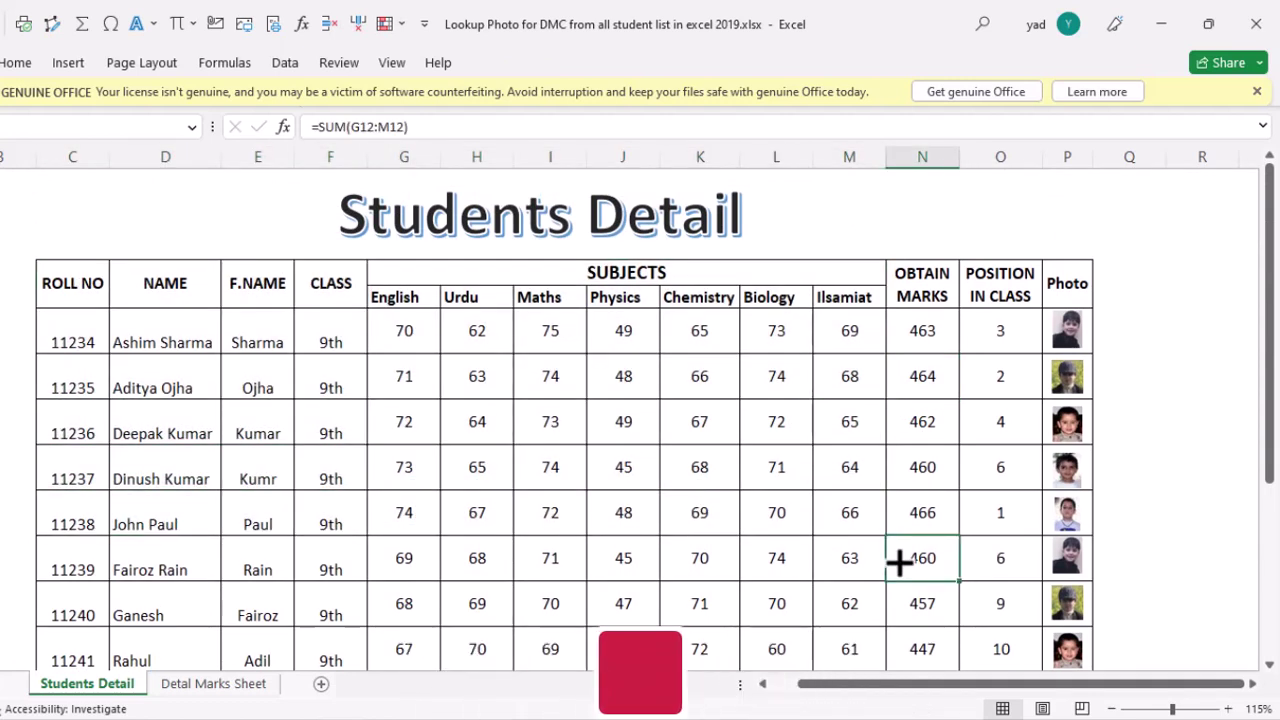